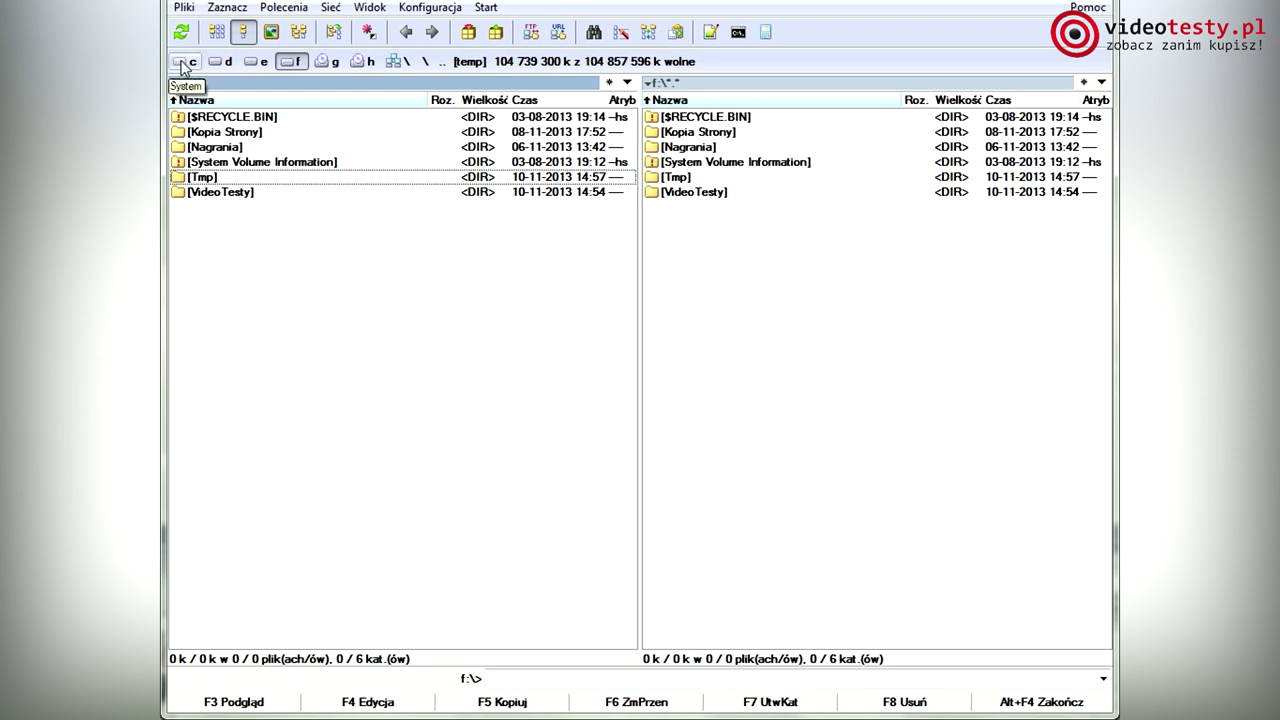
{"action": "left_click", "coordinate": [705, 148]}
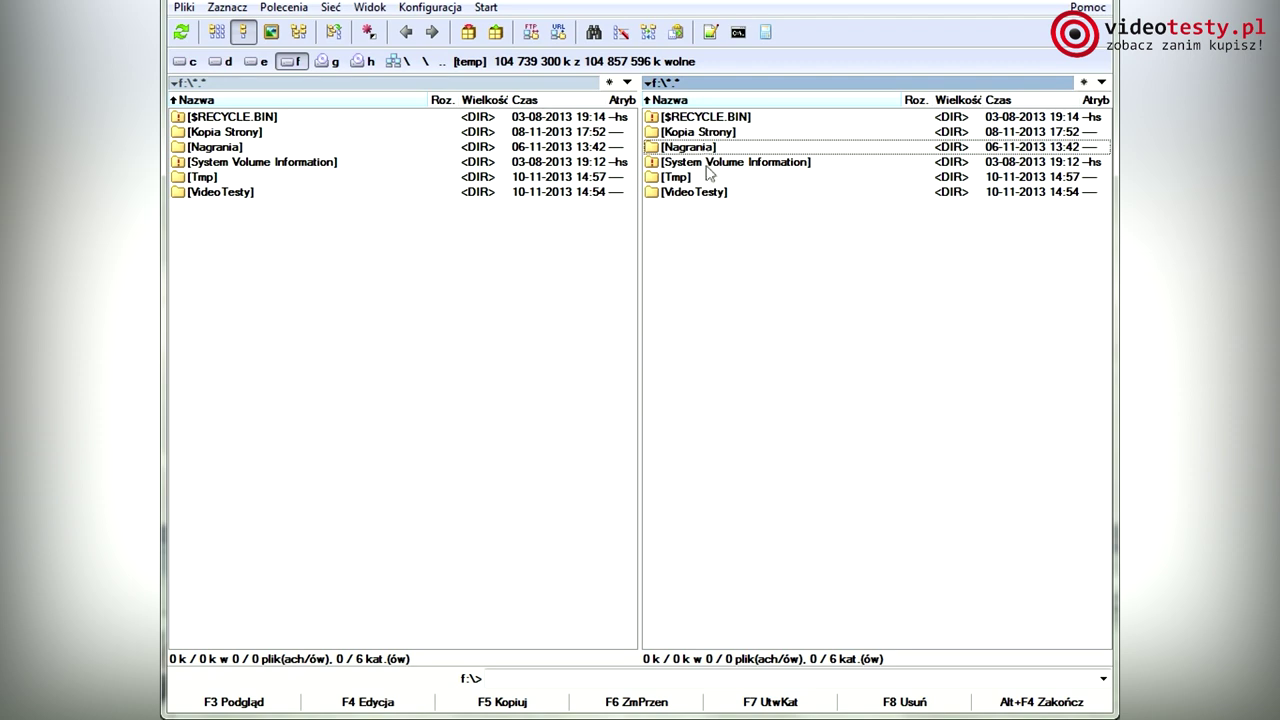
{"action": "right_click", "coordinate": [640, 230]}
{"action": "left_click", "coordinate": [684, 301]}
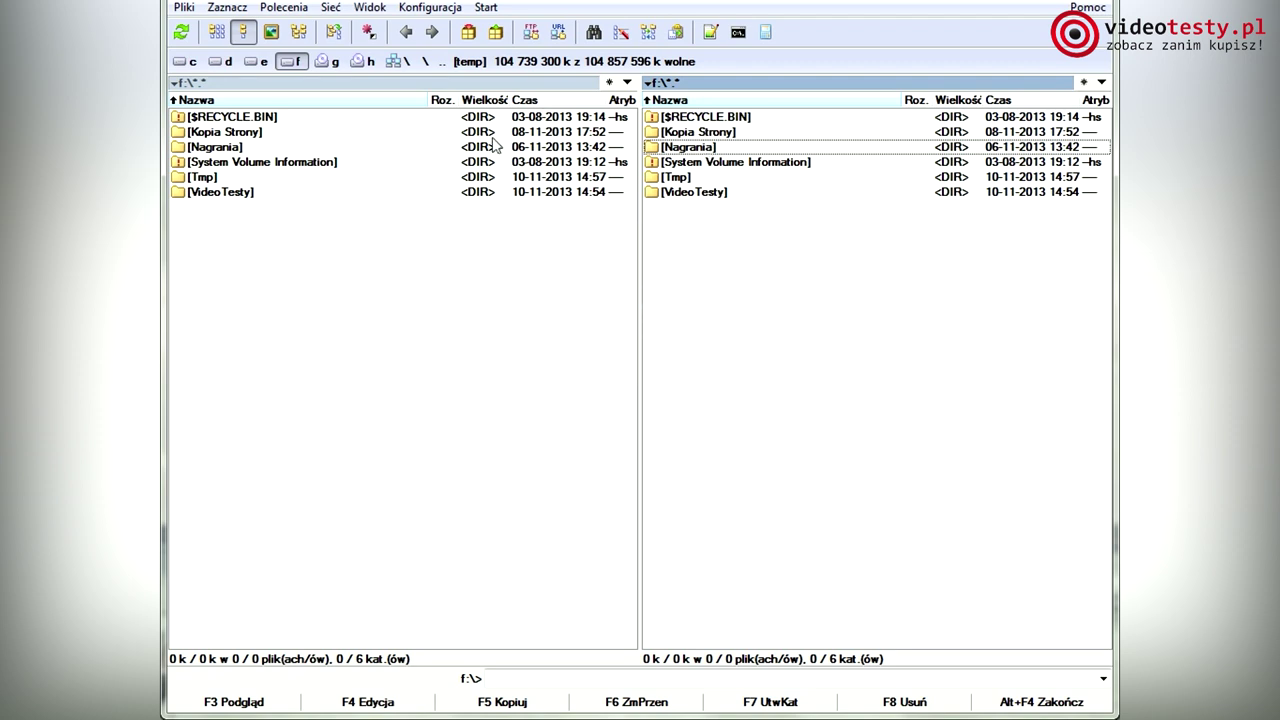
Try the brief and thumbnail views on the first file panel of drive F, and restore the full details view
{"action": "left_click", "coordinate": [330, 162]}
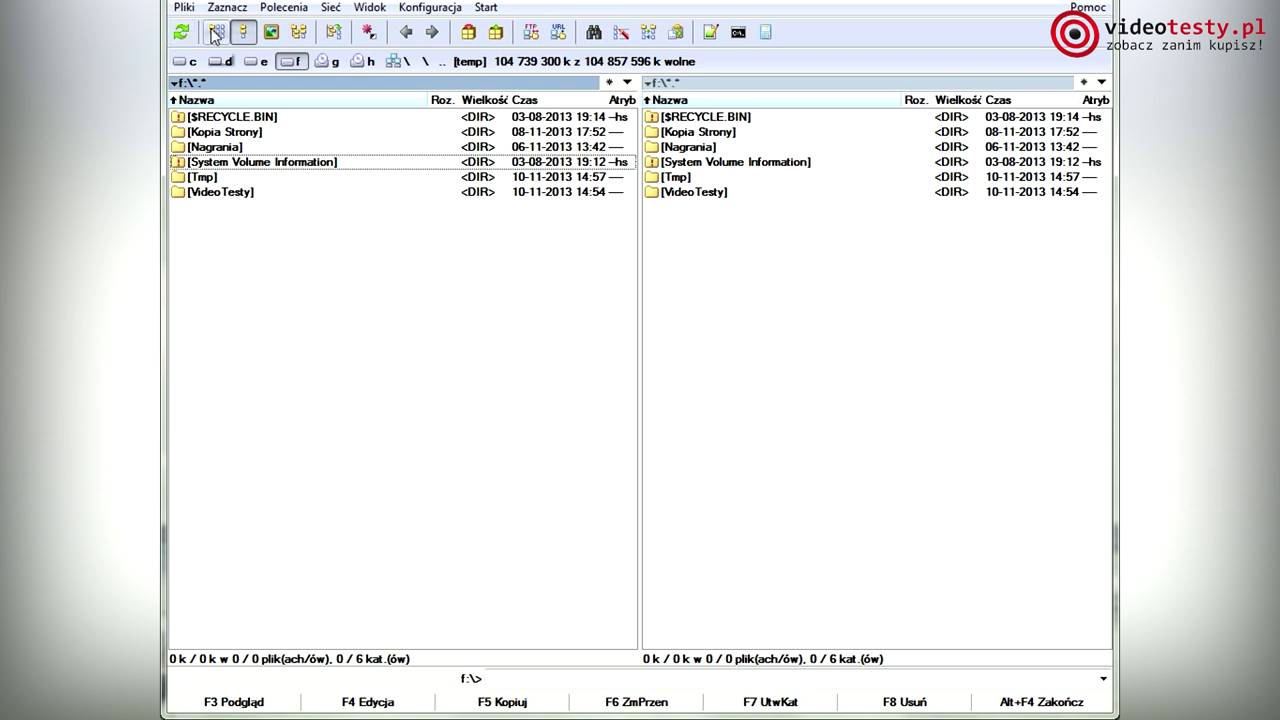
{"action": "left_click", "coordinate": [213, 32]}
{"action": "left_click", "coordinate": [243, 32]}
{"action": "left_click", "coordinate": [270, 32]}
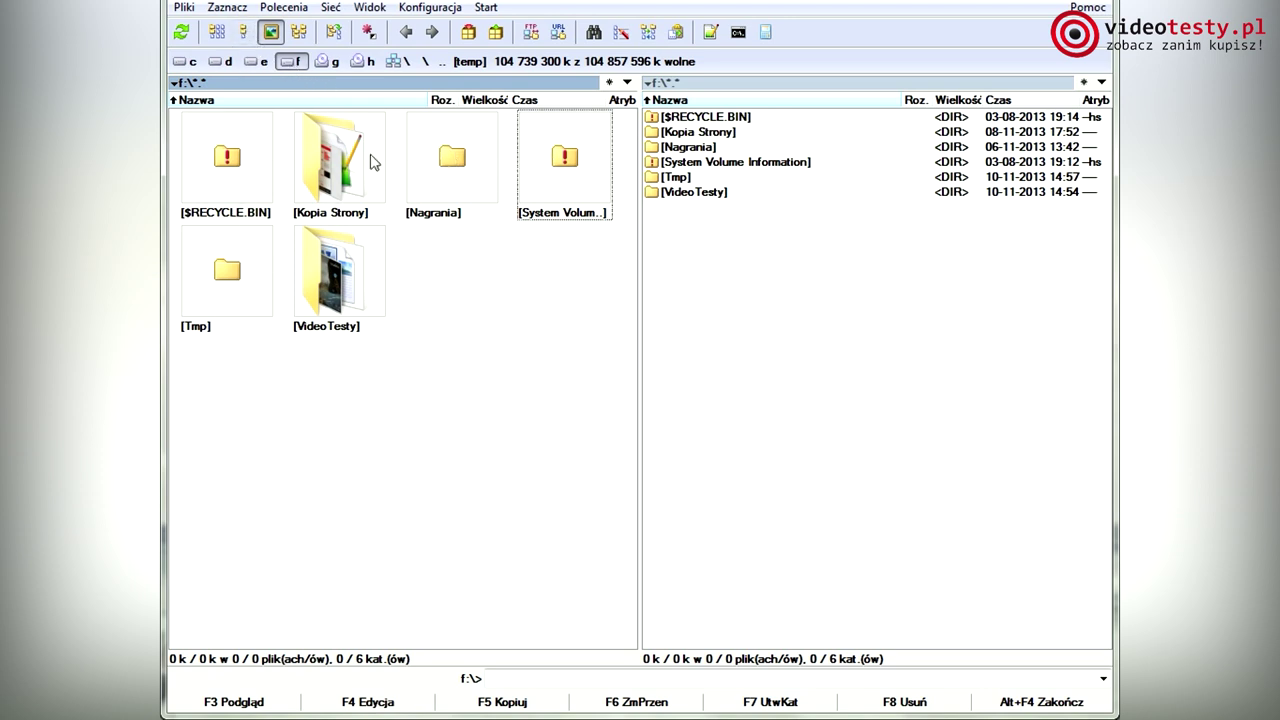
{"action": "left_click", "coordinate": [243, 32]}
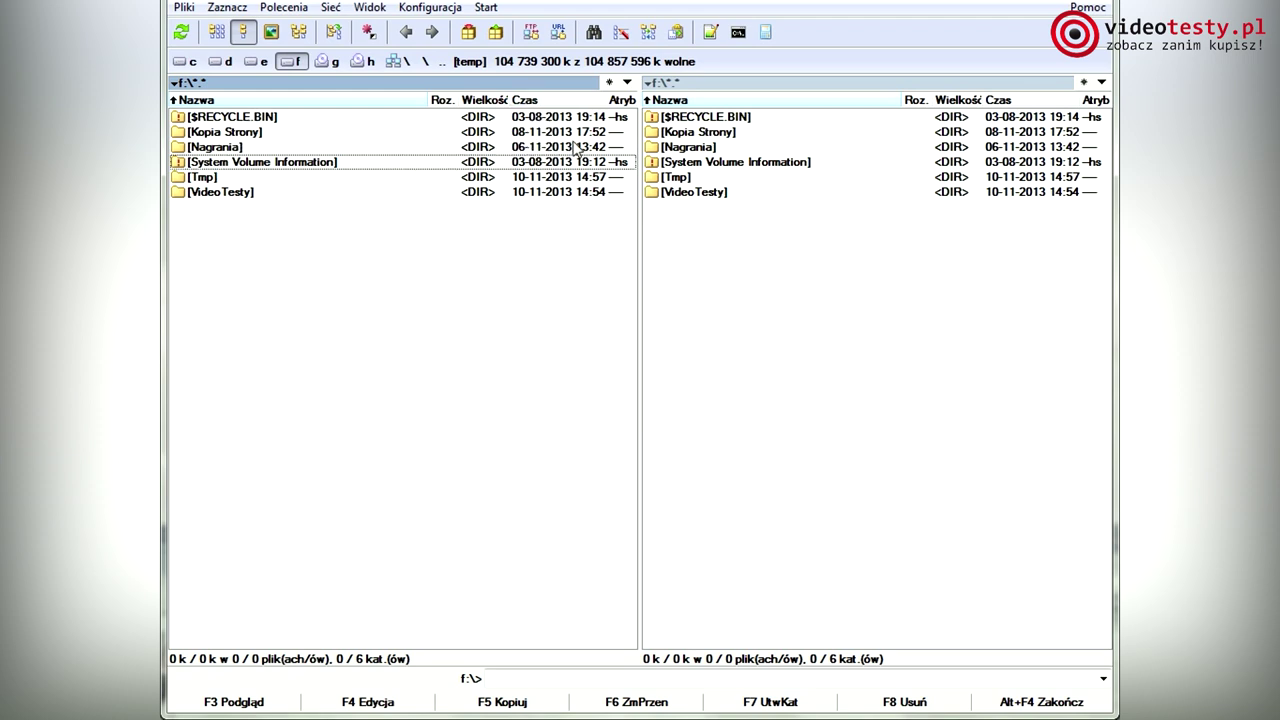
Calculate the size of the VideoTesty folder on drive F by marking it, and unmark it
{"action": "key", "text": "Down"}
{"action": "key", "text": "Down"}
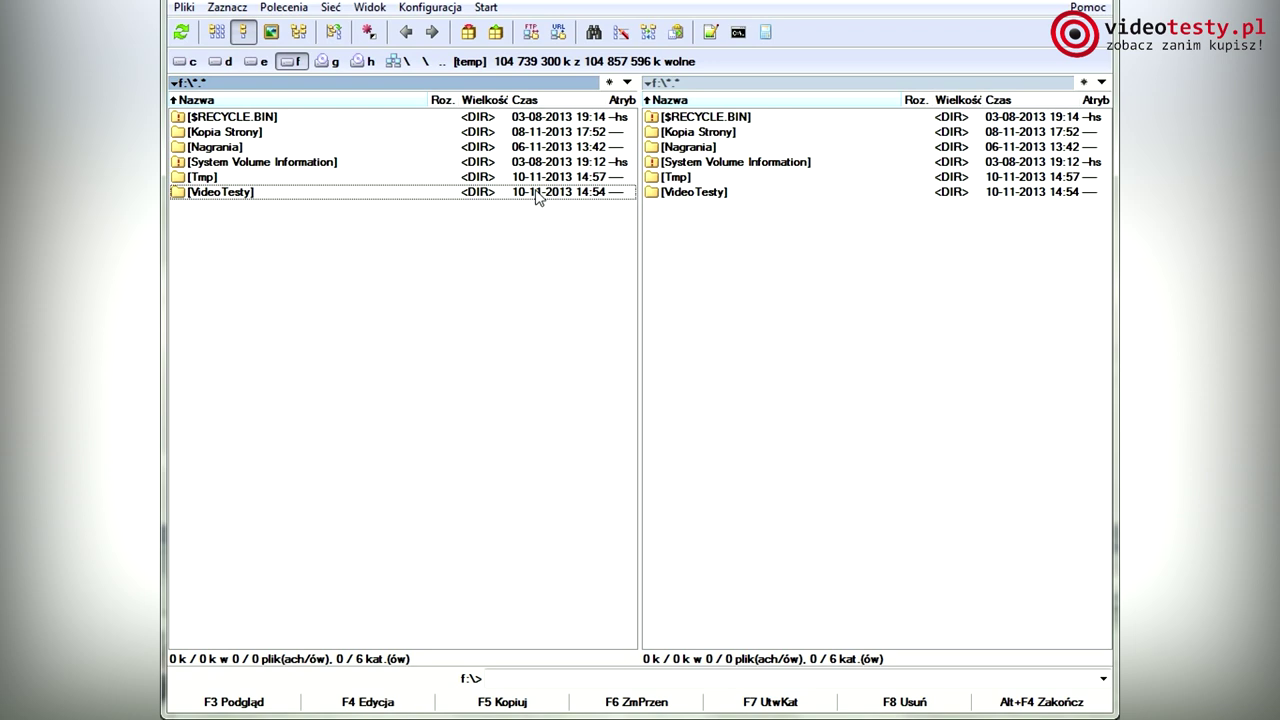
{"action": "key", "text": "space"}
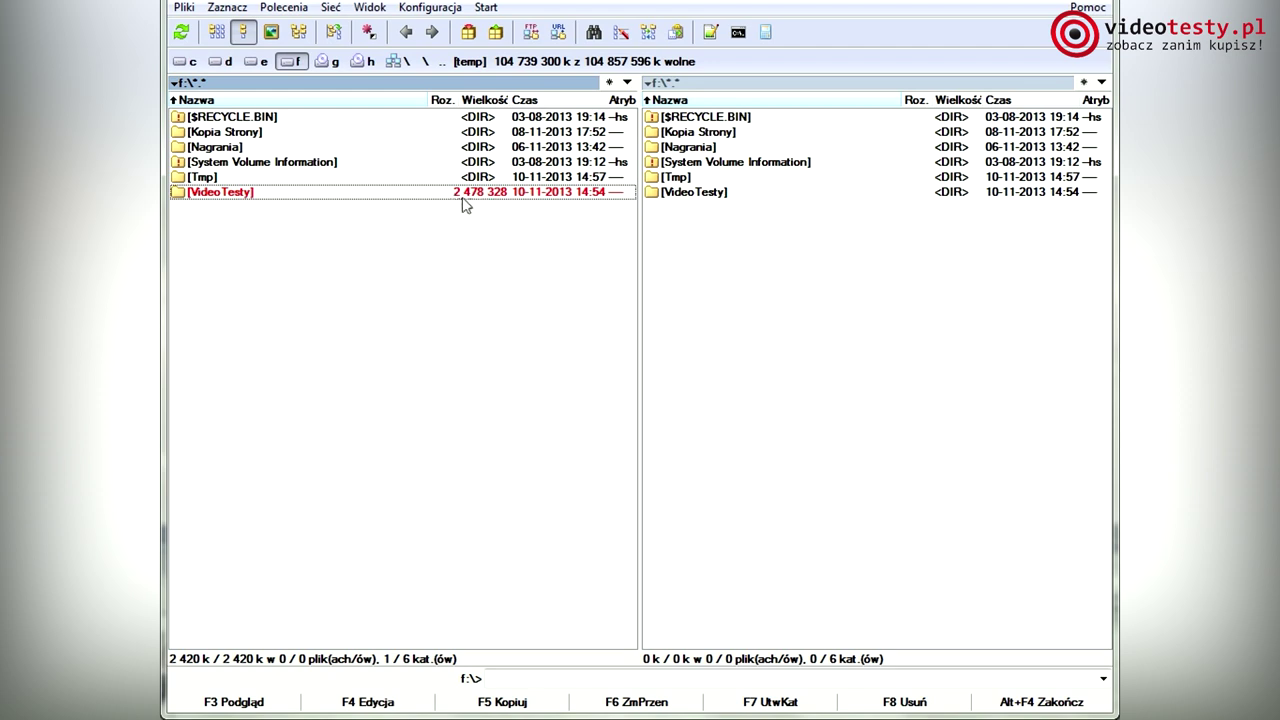
{"action": "right_click", "coordinate": [490, 200]}
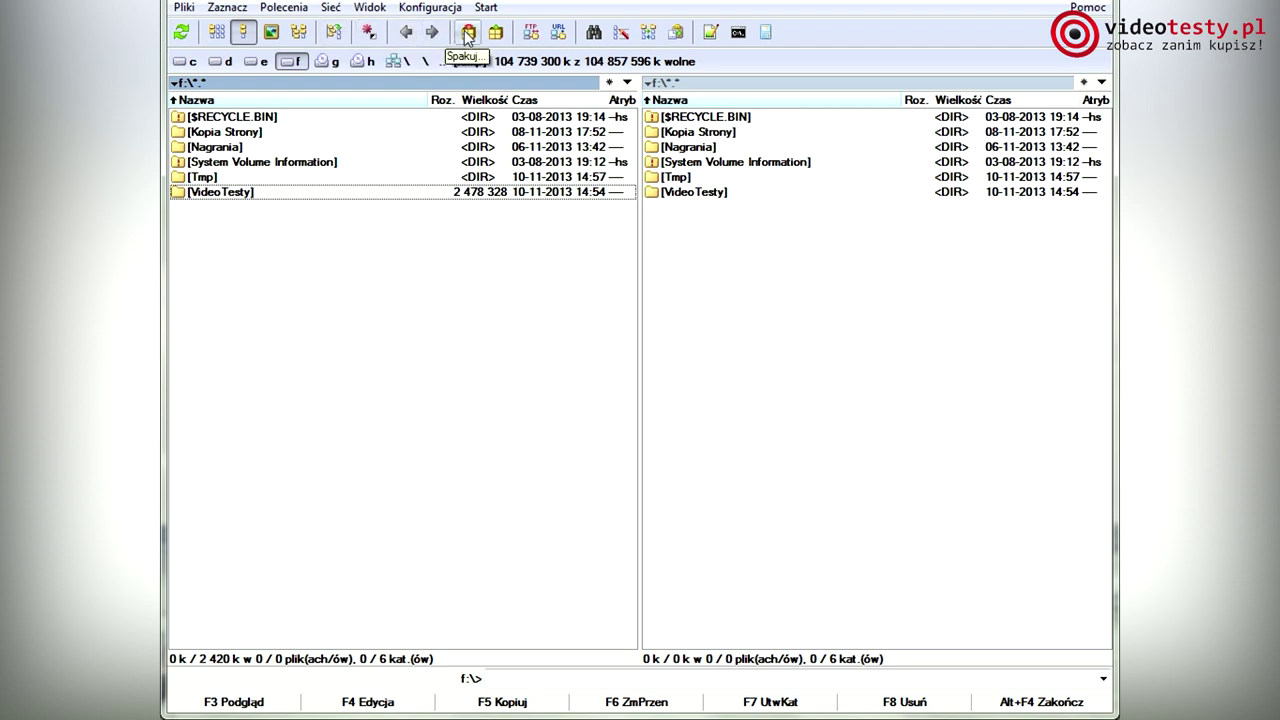
Pack the VideoTesty folder into the ZIP archive f:\VideoTesty.zip, including paths and subdirectories
{"action": "key", "text": "space"}
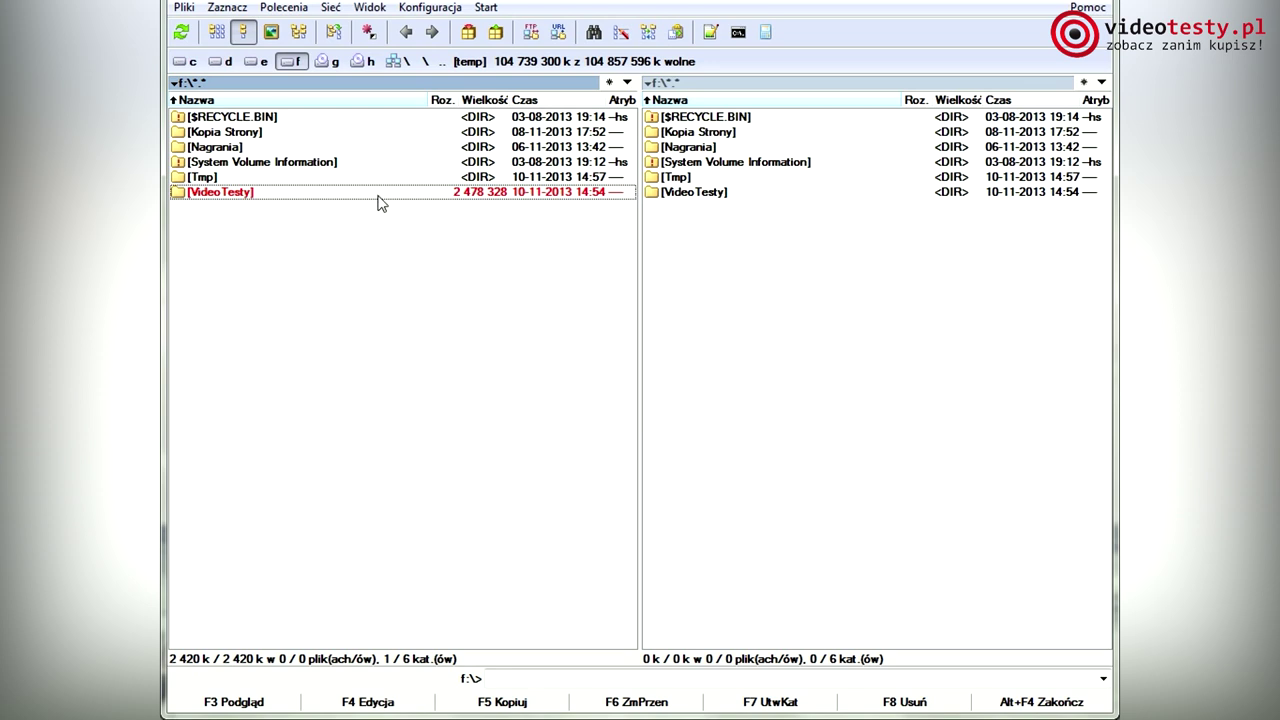
{"action": "left_click", "coordinate": [468, 32]}
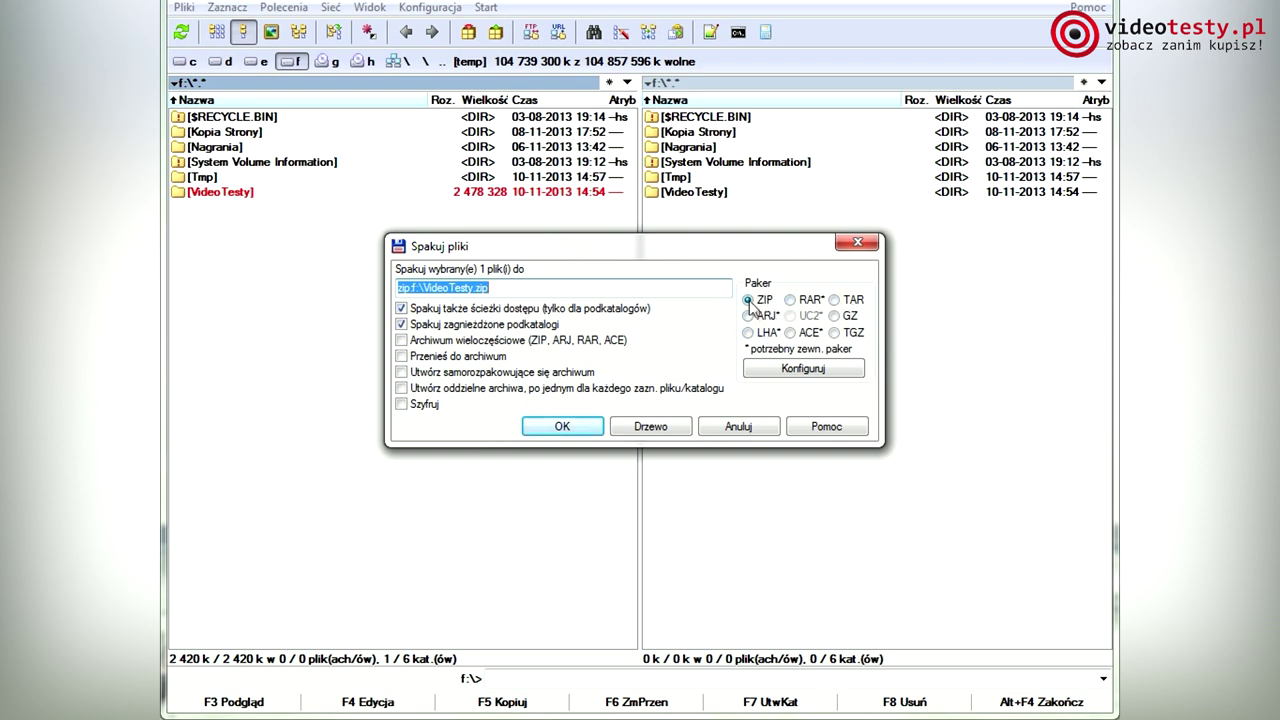
{"action": "left_click", "coordinate": [749, 304]}
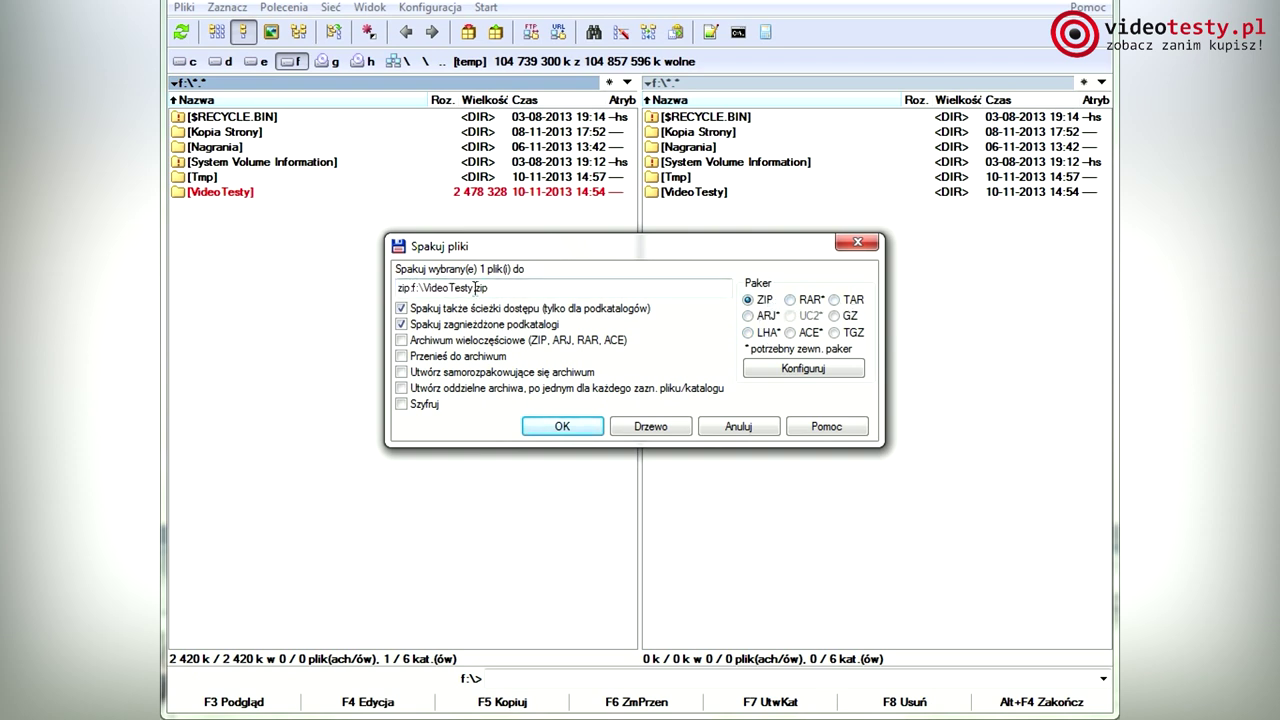
{"action": "left_click", "coordinate": [570, 428]}
Browse the VideoTesty folder inside VideoTesty.zip in the other panel, and return to the root of drive F
{"action": "left_click", "coordinate": [687, 210]}
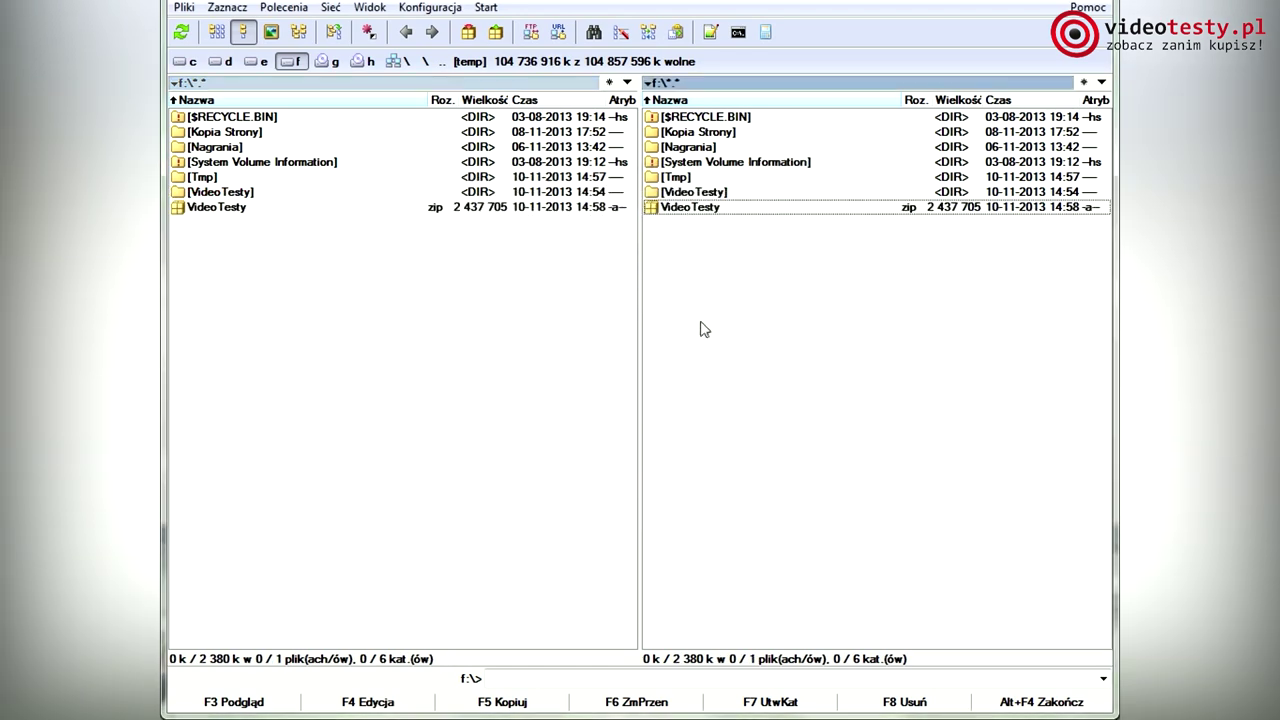
{"action": "double_click", "coordinate": [808, 212]}
{"action": "double_click", "coordinate": [741, 134]}
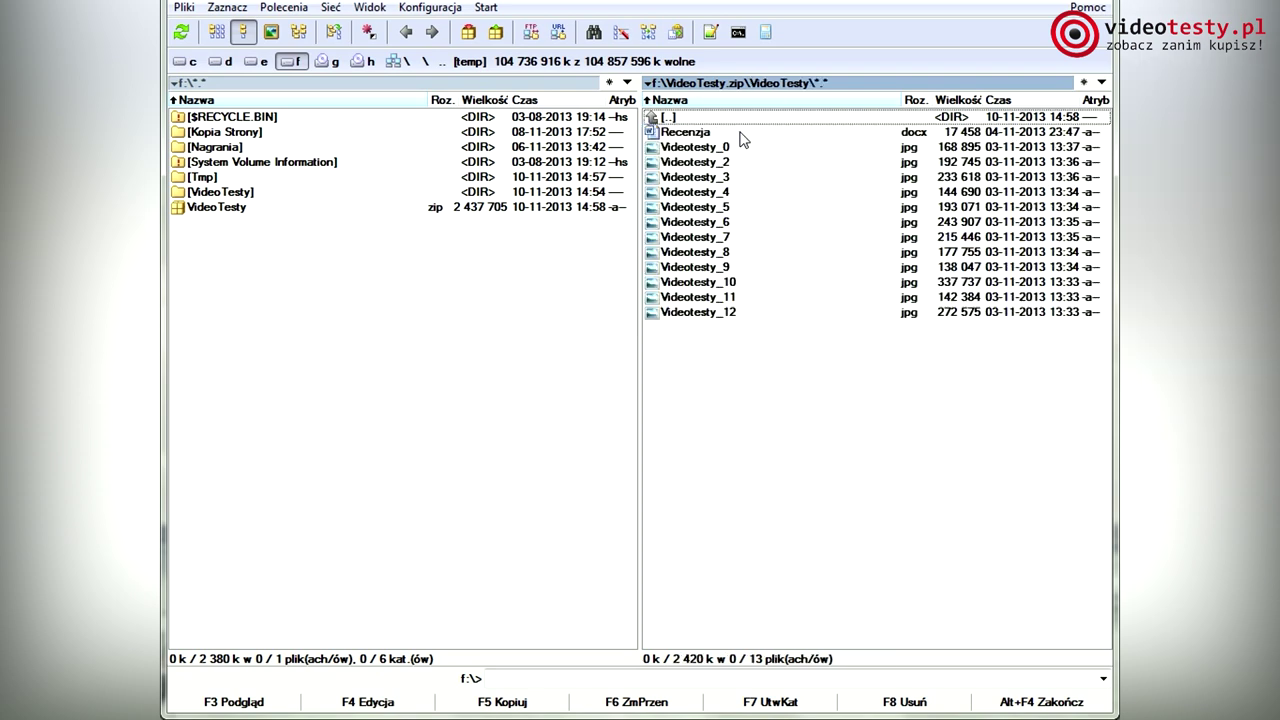
{"action": "double_click", "coordinate": [730, 121]}
{"action": "double_click", "coordinate": [730, 121]}
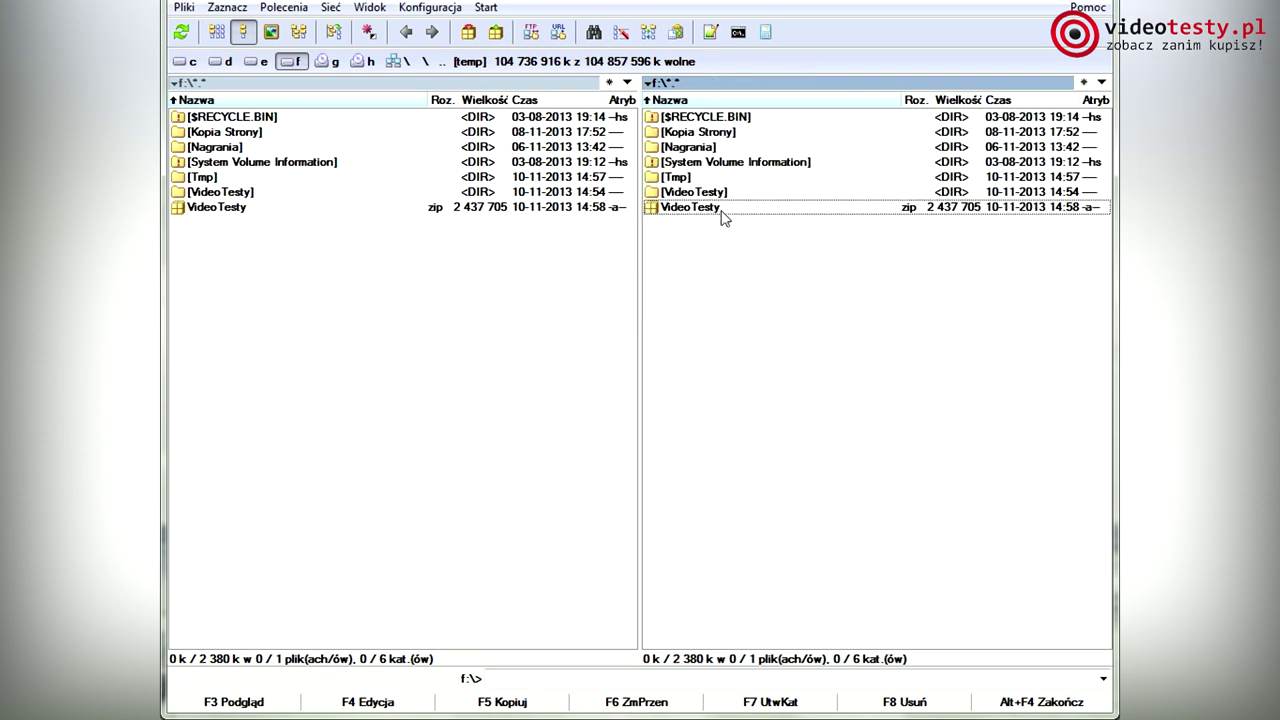
Delete the VideoTesty.zip archive from drive F and confirm the deletion
{"action": "key", "text": "space"}
{"action": "left_click", "coordinate": [900, 700]}
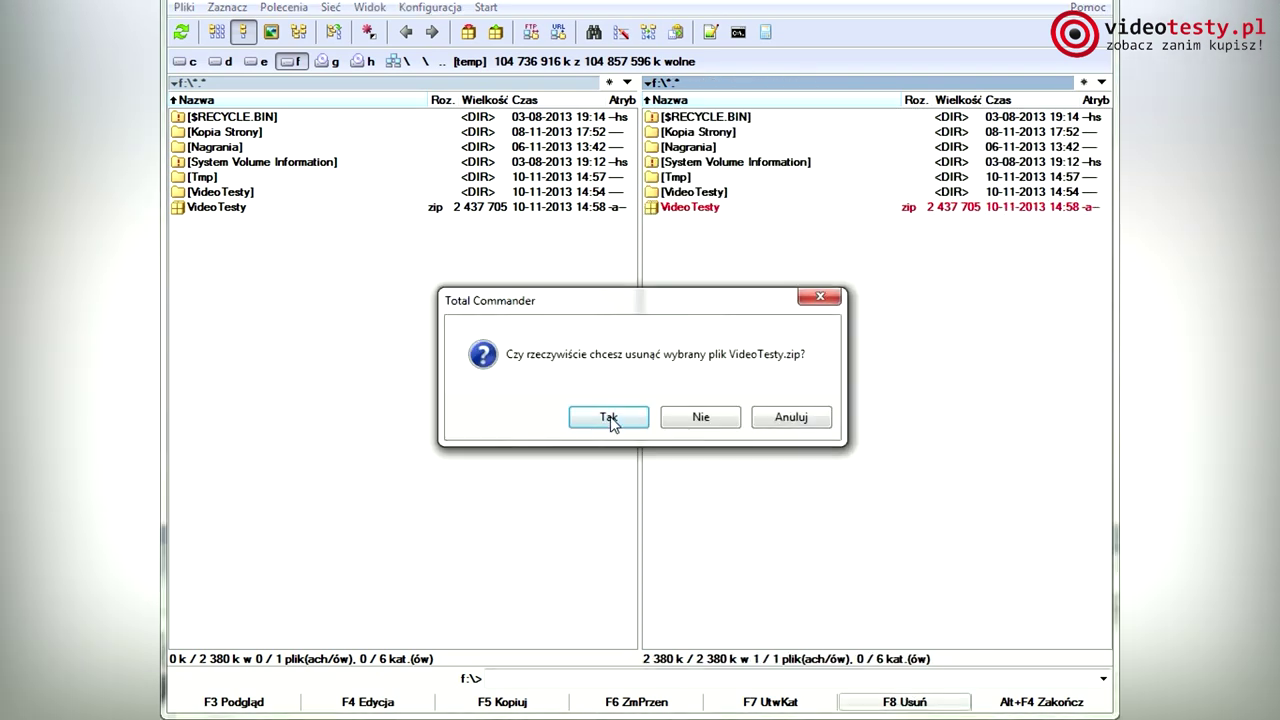
{"action": "left_click", "coordinate": [609, 419]}
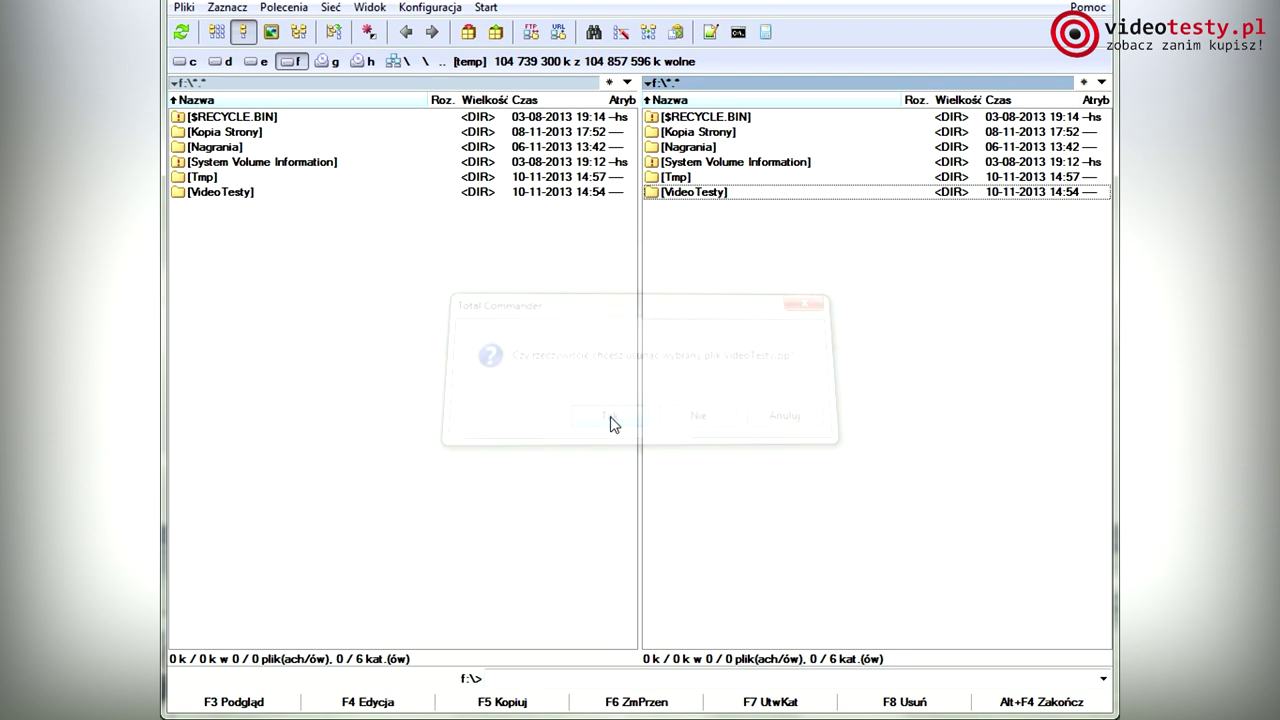
{"action": "right_click", "coordinate": [638, 234]}
{"action": "left_click", "coordinate": [566, 320]}
{"action": "left_click", "coordinate": [571, 234]}
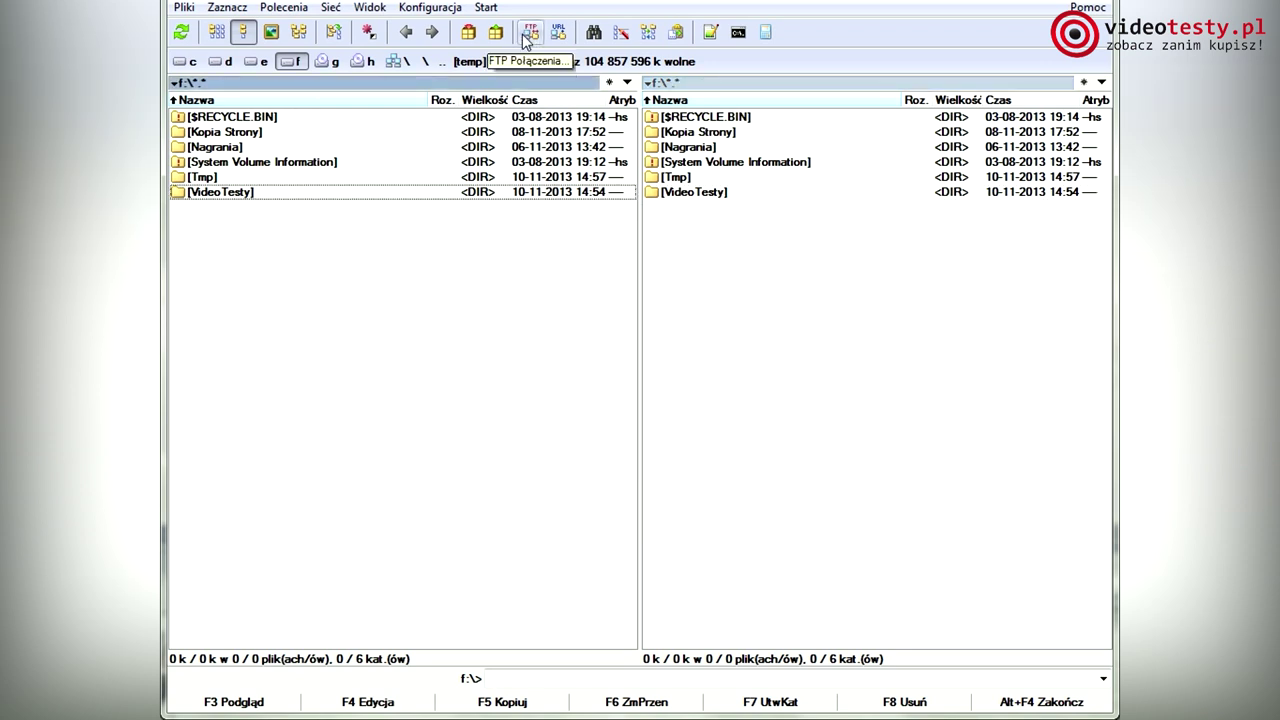
Connect the second file panel to the saved connection Serwer FTP and open its public_html directory
{"action": "left_click", "coordinate": [743, 260]}
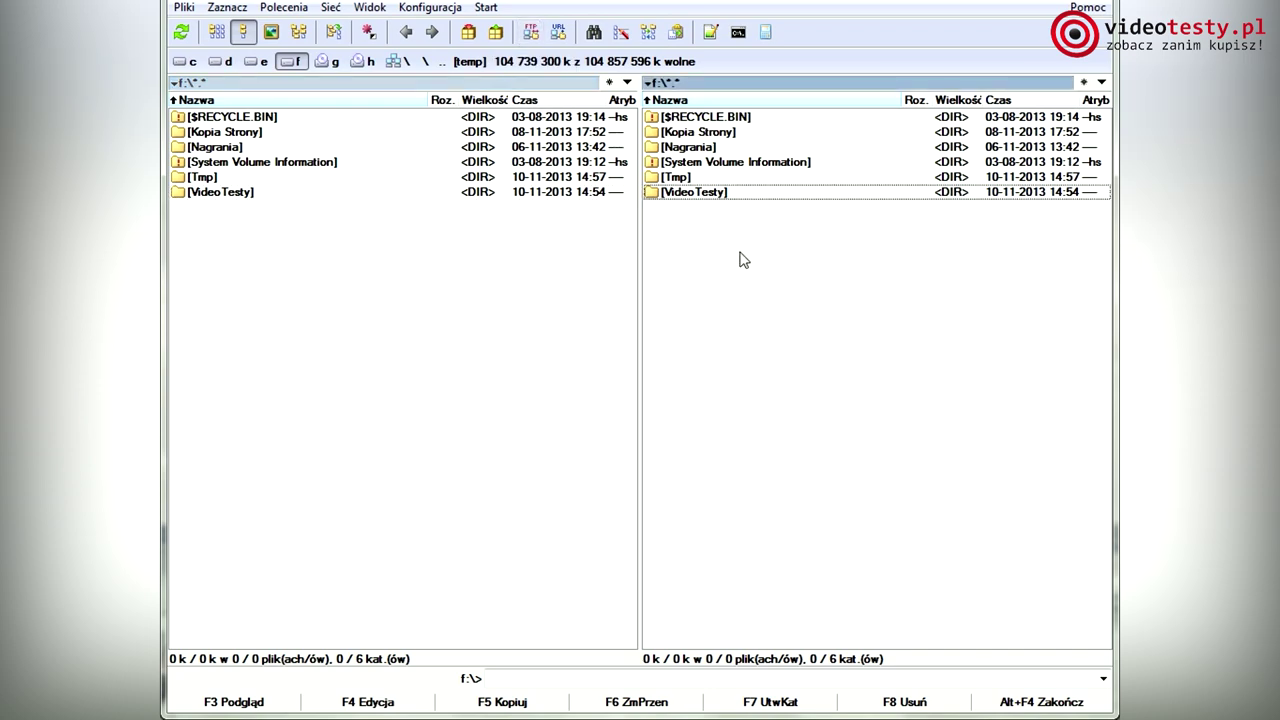
{"action": "key", "text": "ctrl+f"}
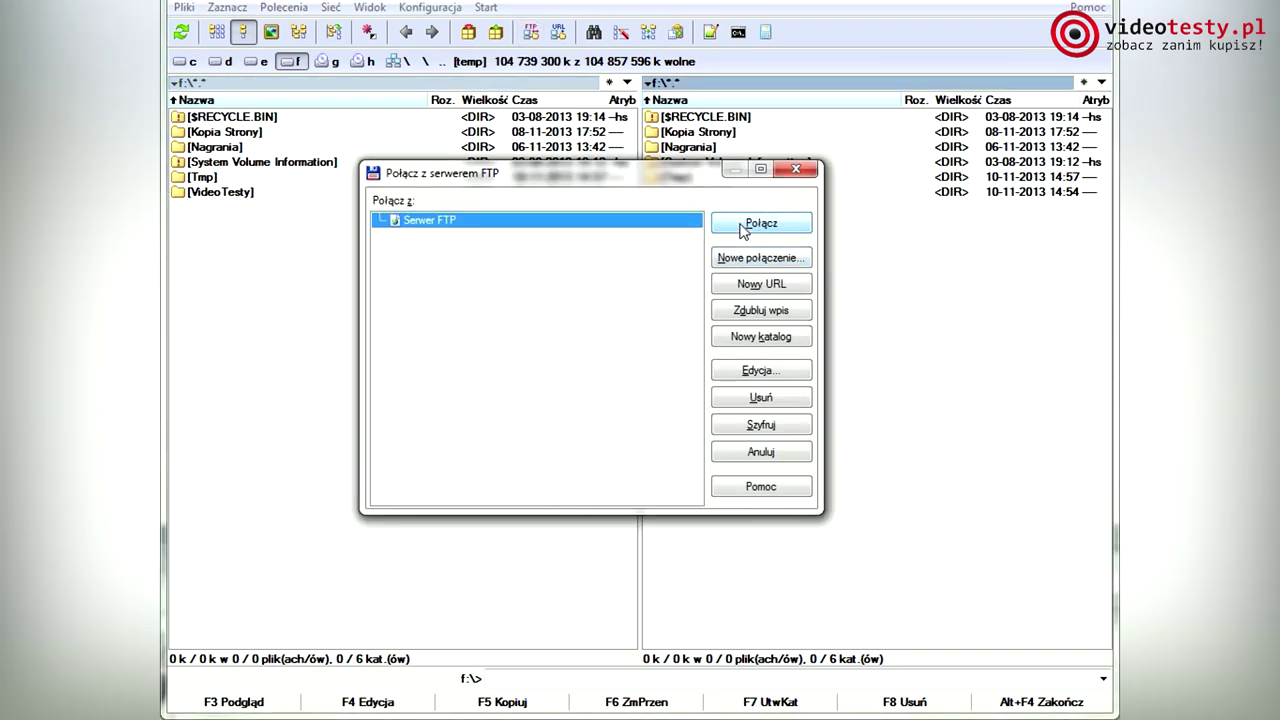
{"action": "left_click", "coordinate": [743, 228]}
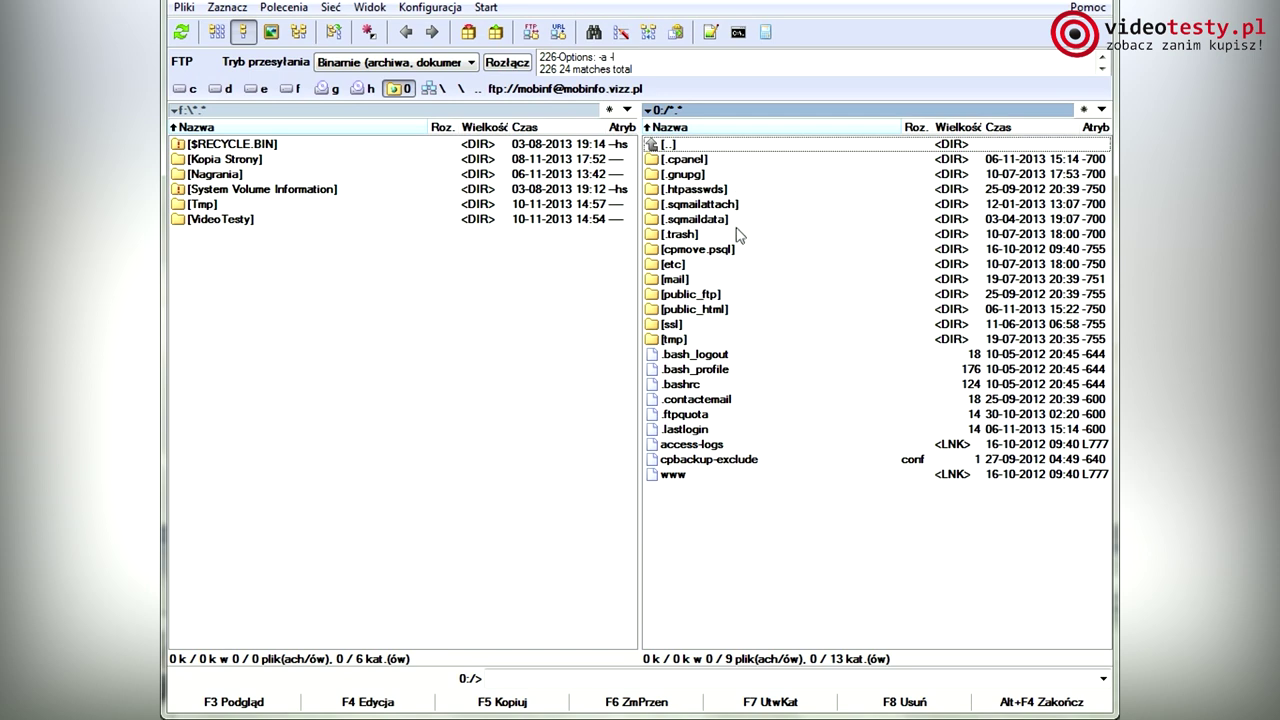
{"action": "double_click", "coordinate": [724, 311]}
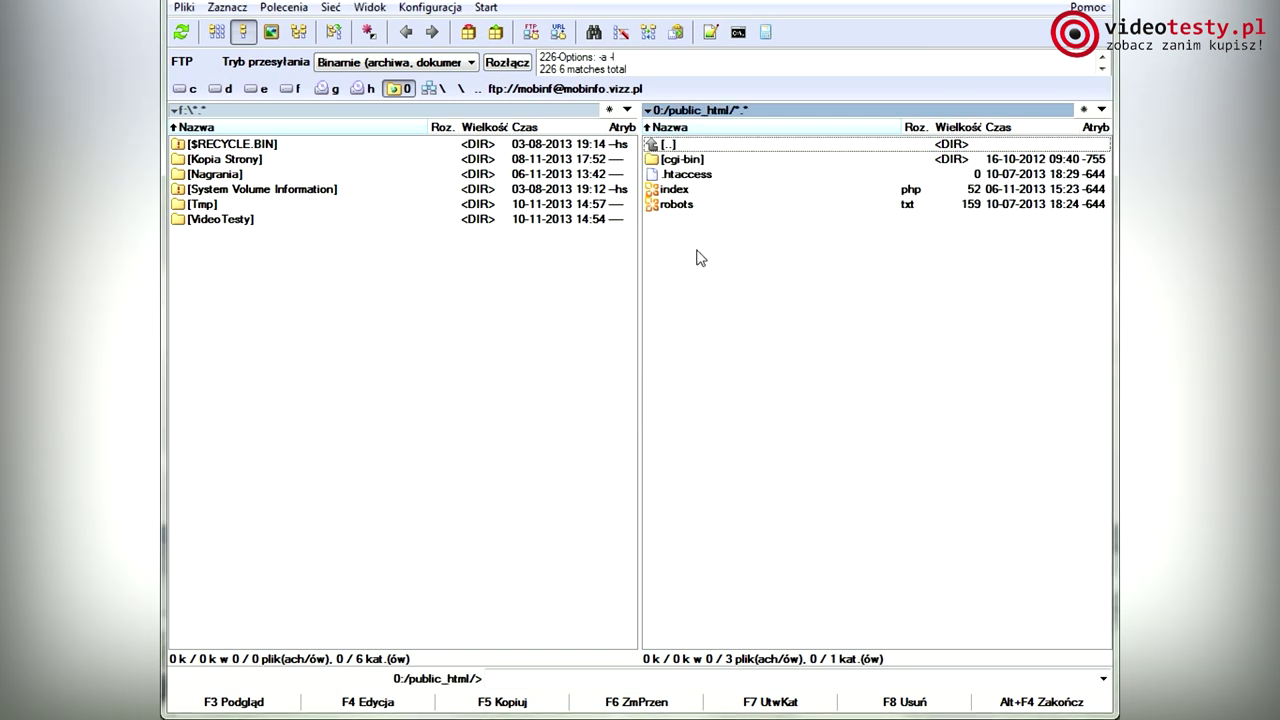
Mark and unmark the index.php and robots.txt files in public_html, and disconnect from the FTP server
{"action": "left_click", "coordinate": [697, 192]}
{"action": "left_click", "coordinate": [697, 207], "text": "shift"}
{"action": "left_click", "coordinate": [694, 206]}
{"action": "left_click", "coordinate": [690, 205], "text": "ctrl"}
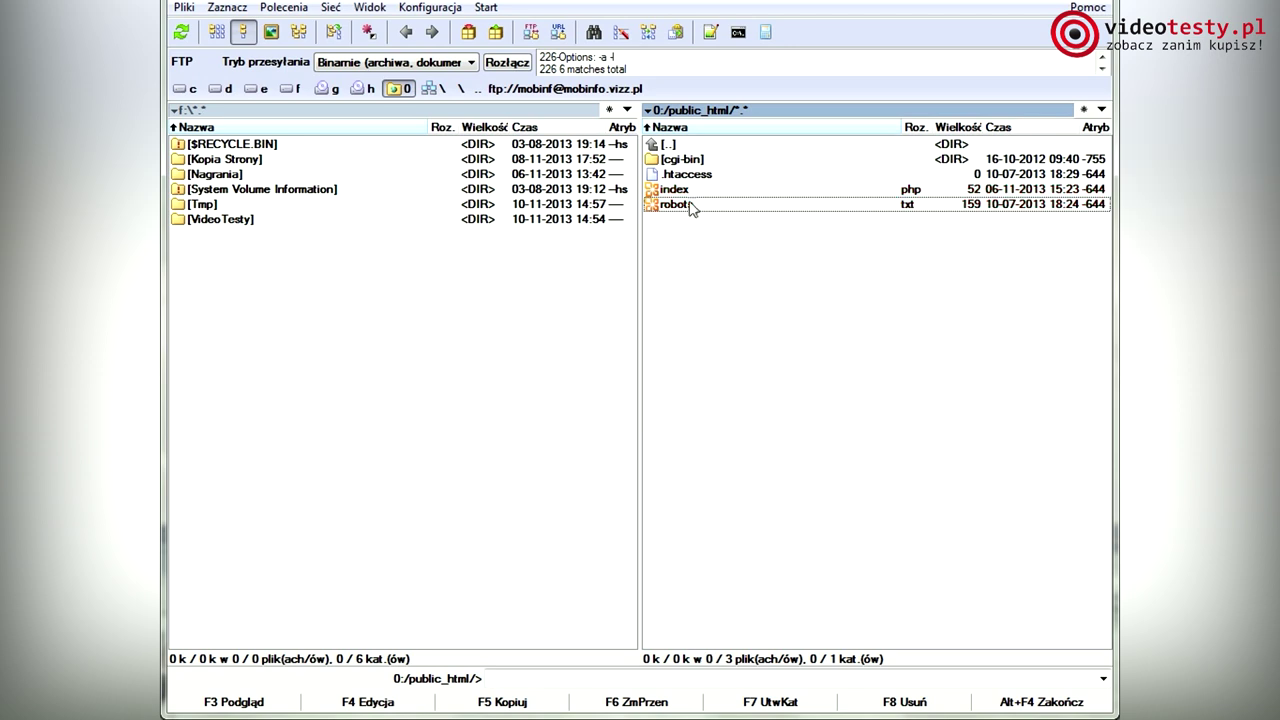
{"action": "left_click", "coordinate": [507, 62]}
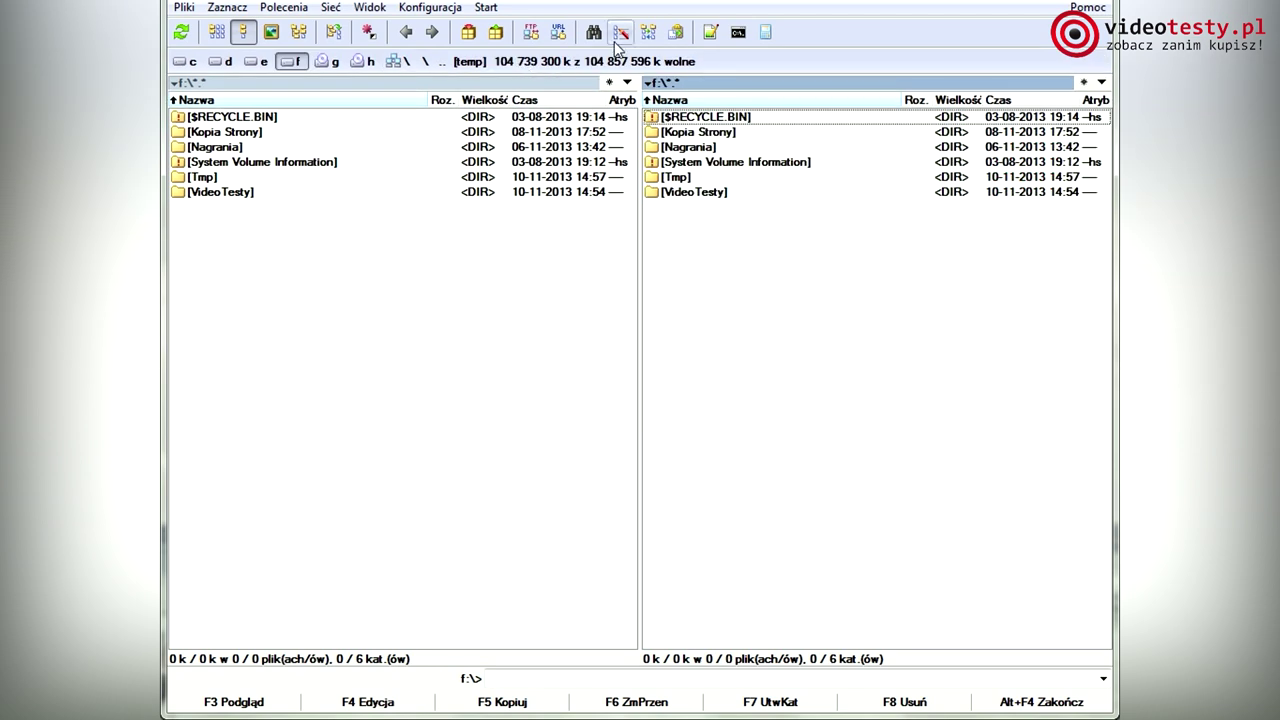
Open the multi-rename tool for all the Videotesty jpg files in the VideoTesty folder, leaving out the Recenzja document
{"action": "double_click", "coordinate": [260, 192]}
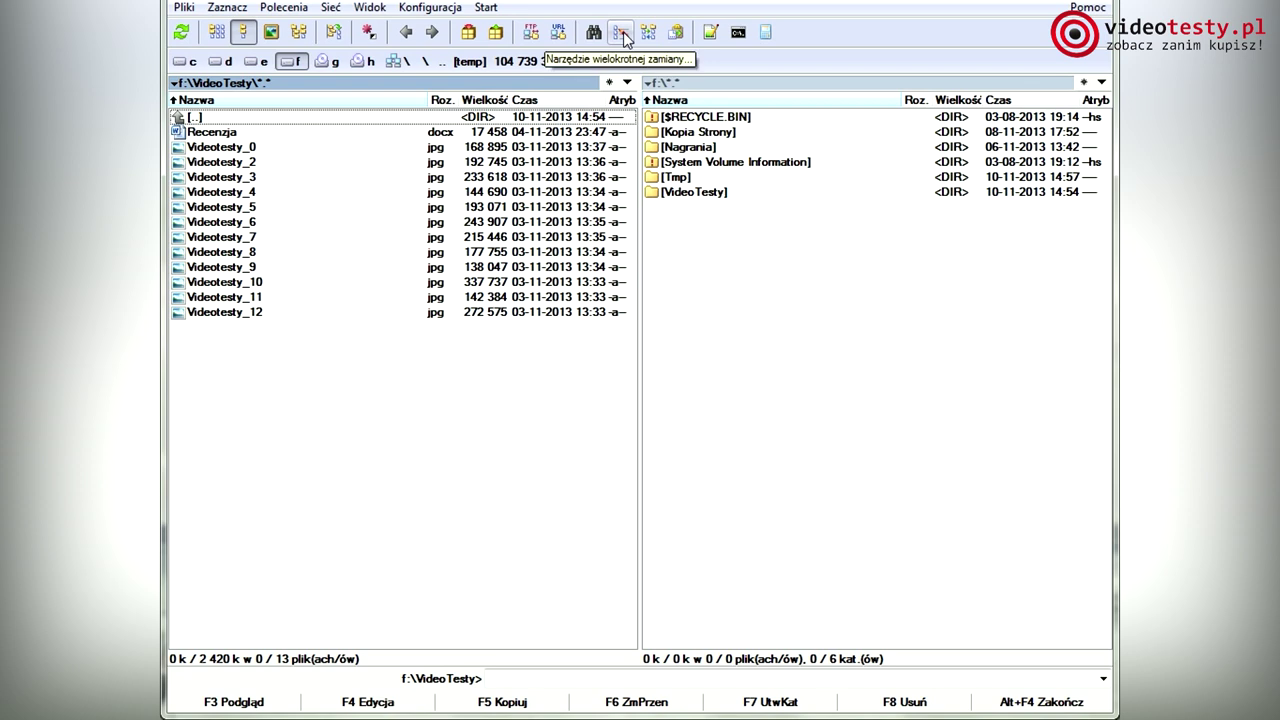
{"action": "left_click_drag", "start_coordinate": [286, 150], "coordinate": [268, 330]}
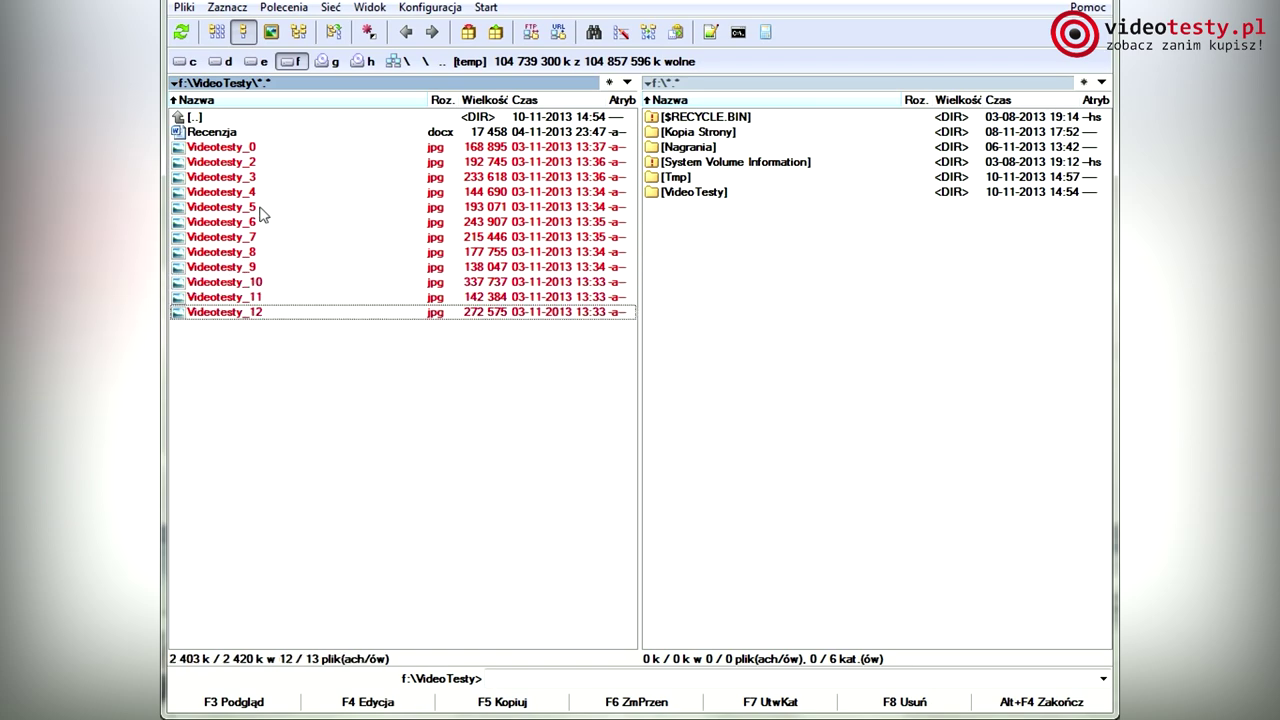
{"action": "left_click", "coordinate": [622, 35]}
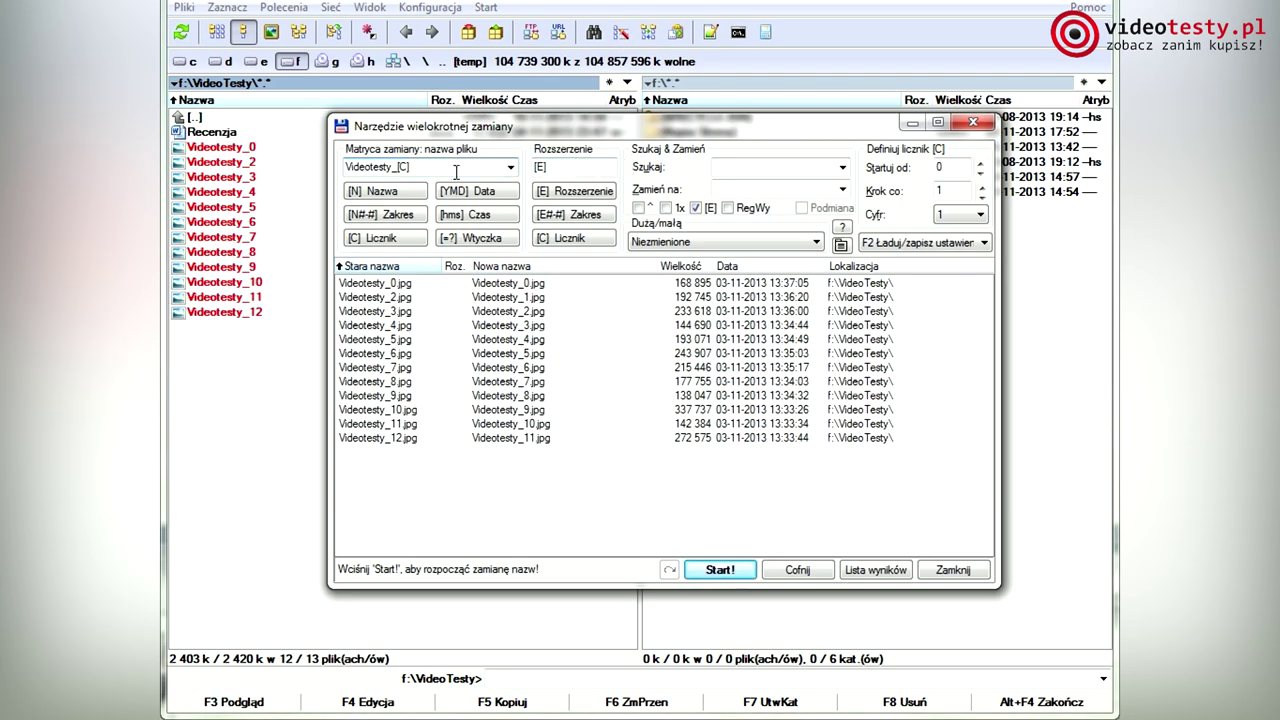
Set the file name rename mask to MojePliki_[C], ending with the counter placeholder
{"action": "key", "text": "Delete"}
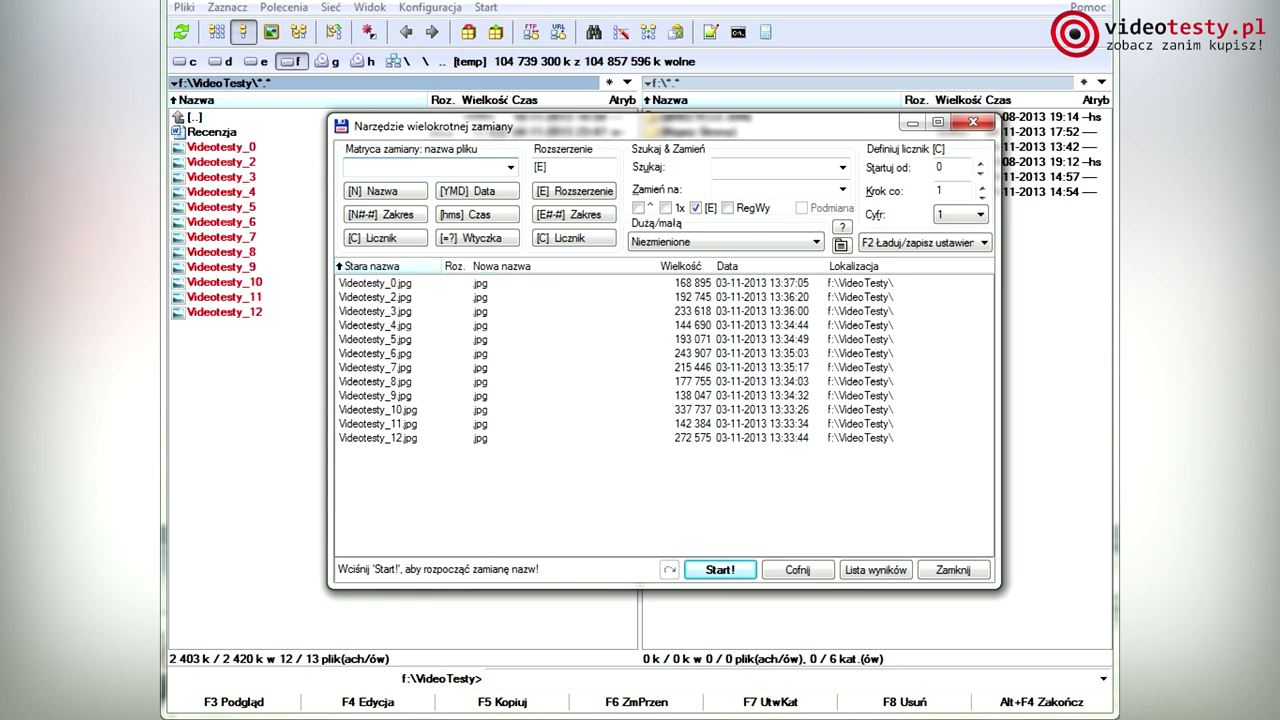
{"action": "type", "text": "Moje"}
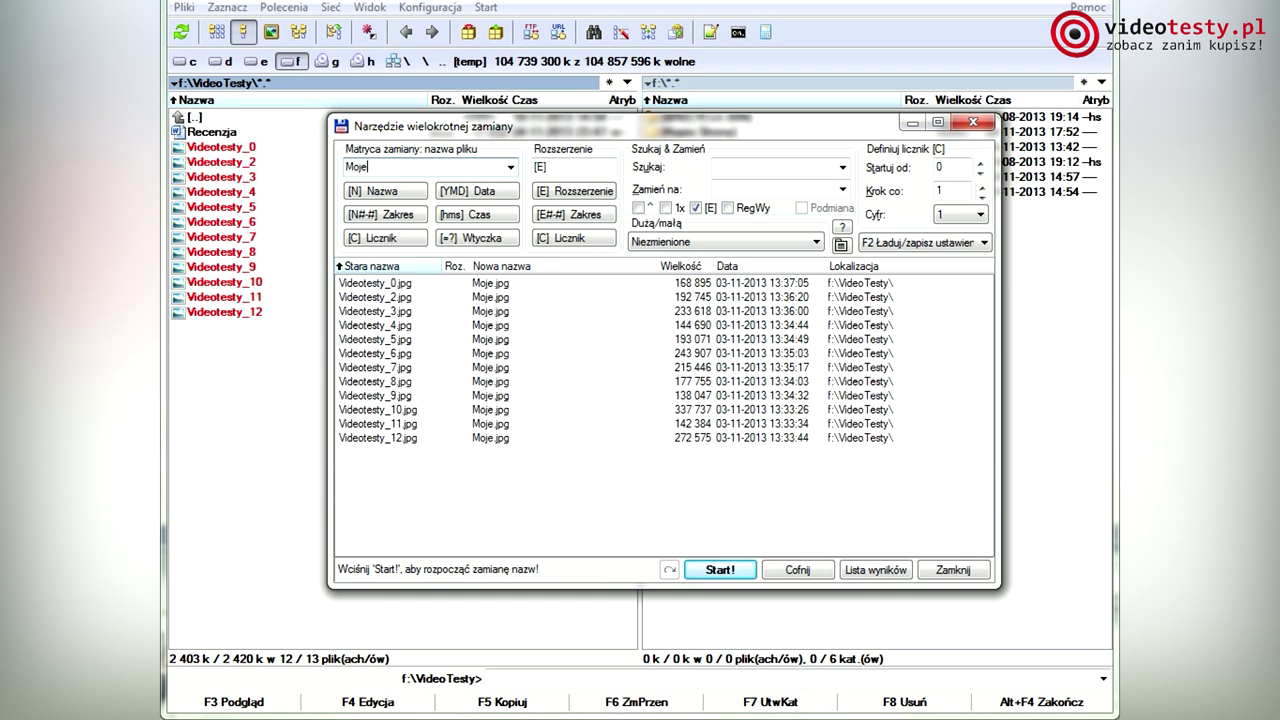
{"action": "type", "text": "Pliki_"}
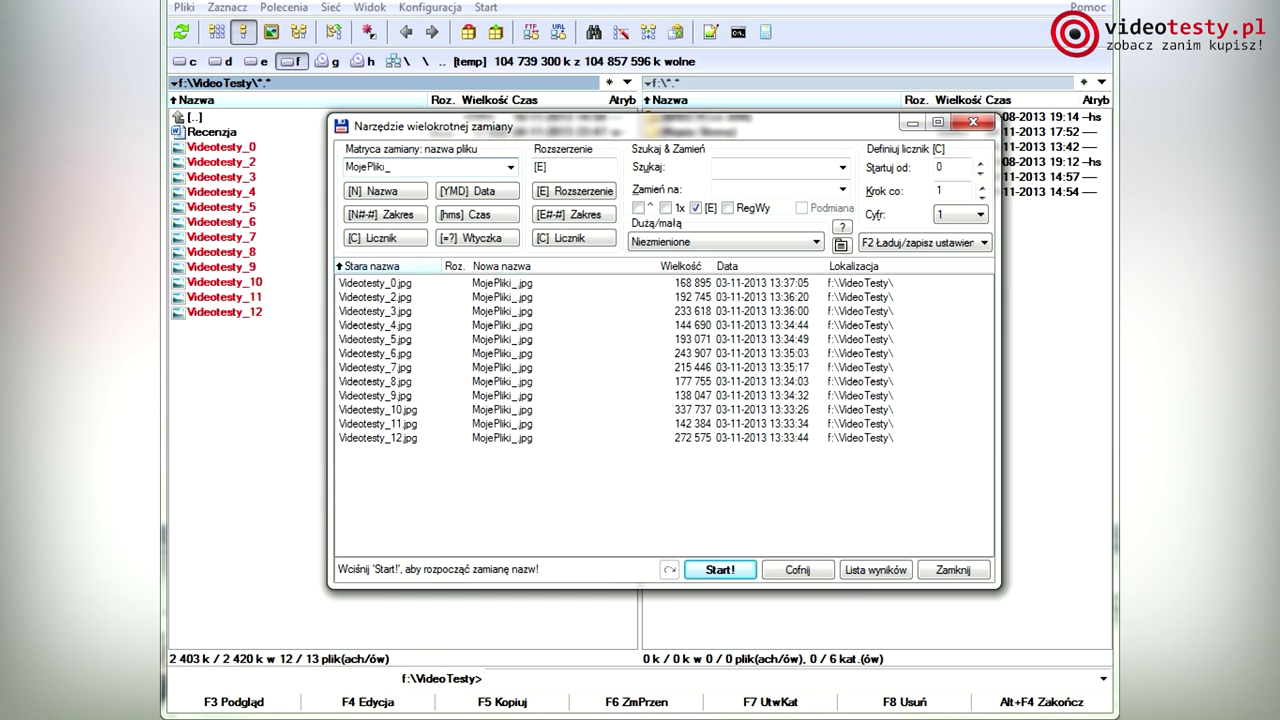
{"action": "left_click", "coordinate": [405, 243]}
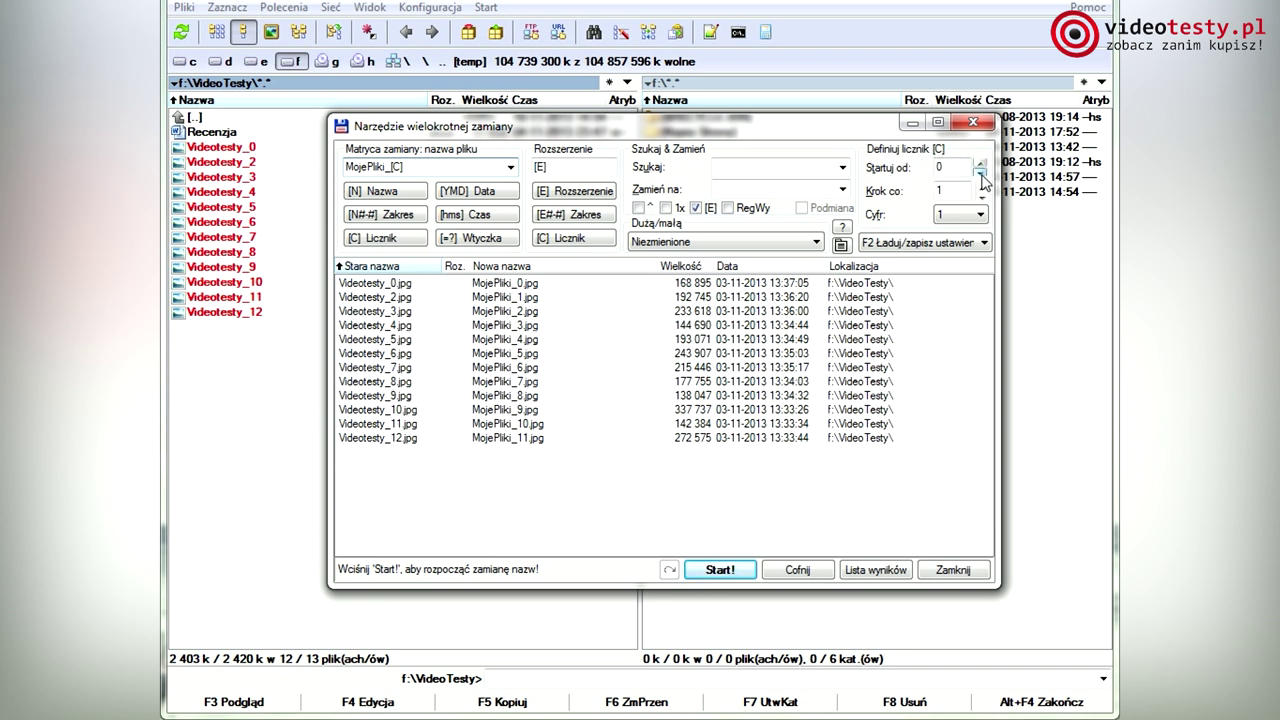
Set the rename counter to start at 1 with a step of 1, and set the new extension to png
{"action": "left_click", "coordinate": [981, 165]}
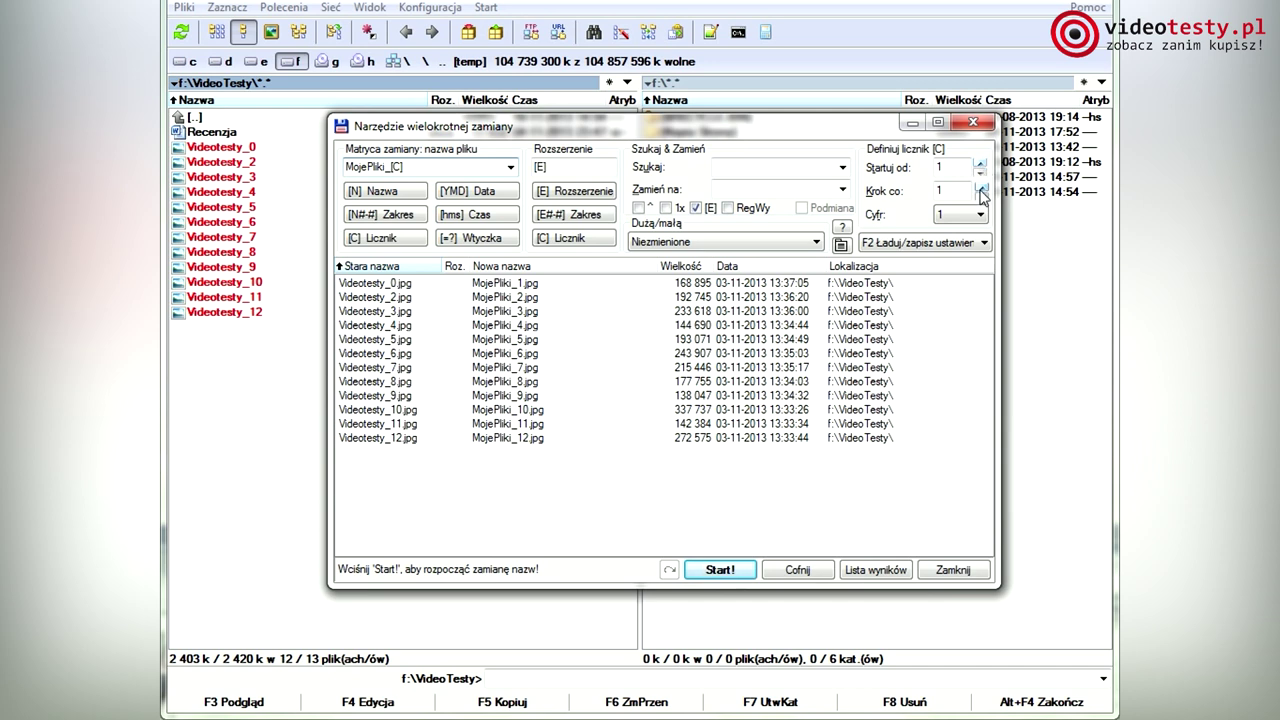
{"action": "left_click", "coordinate": [980, 187]}
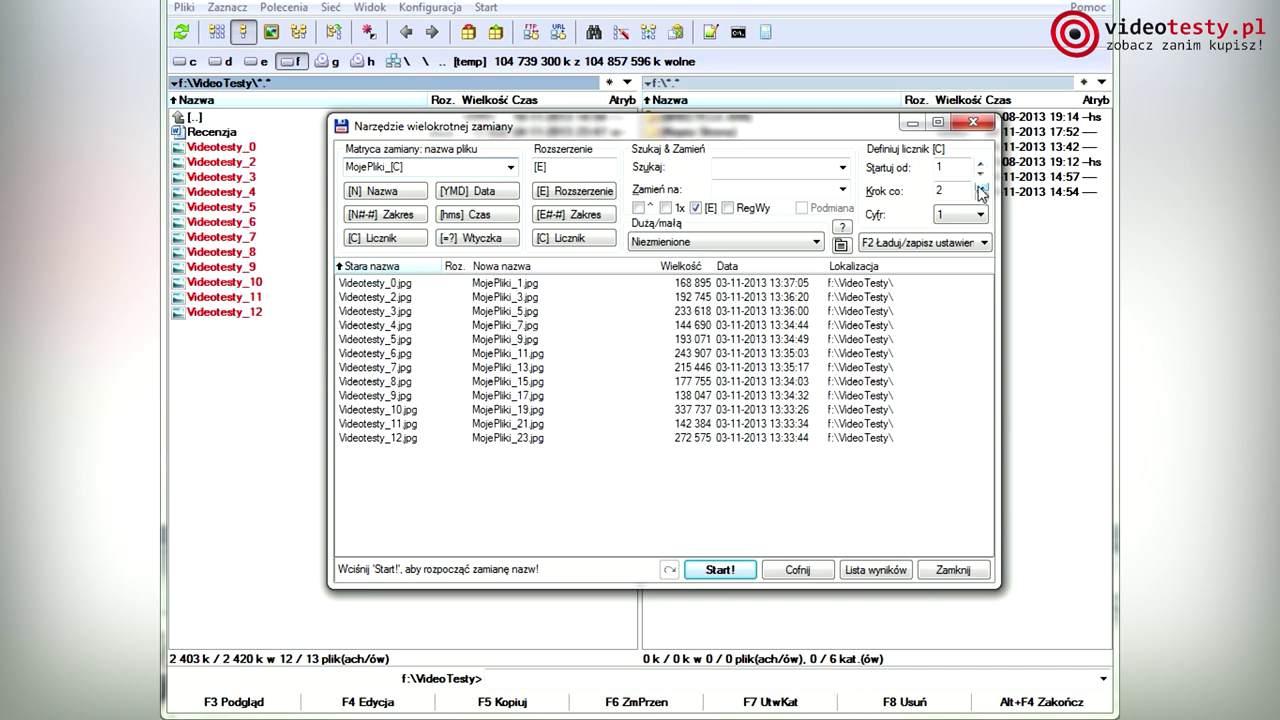
{"action": "left_click", "coordinate": [982, 198]}
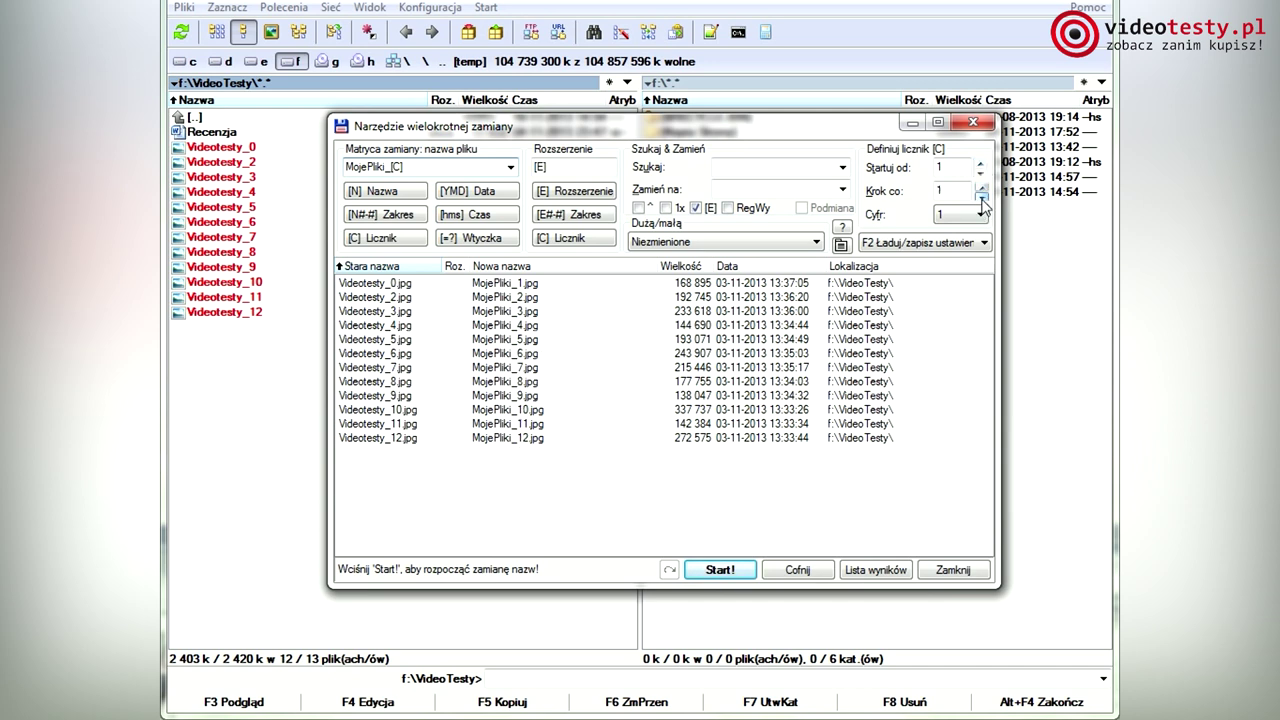
{"action": "double_click", "coordinate": [545, 167]}
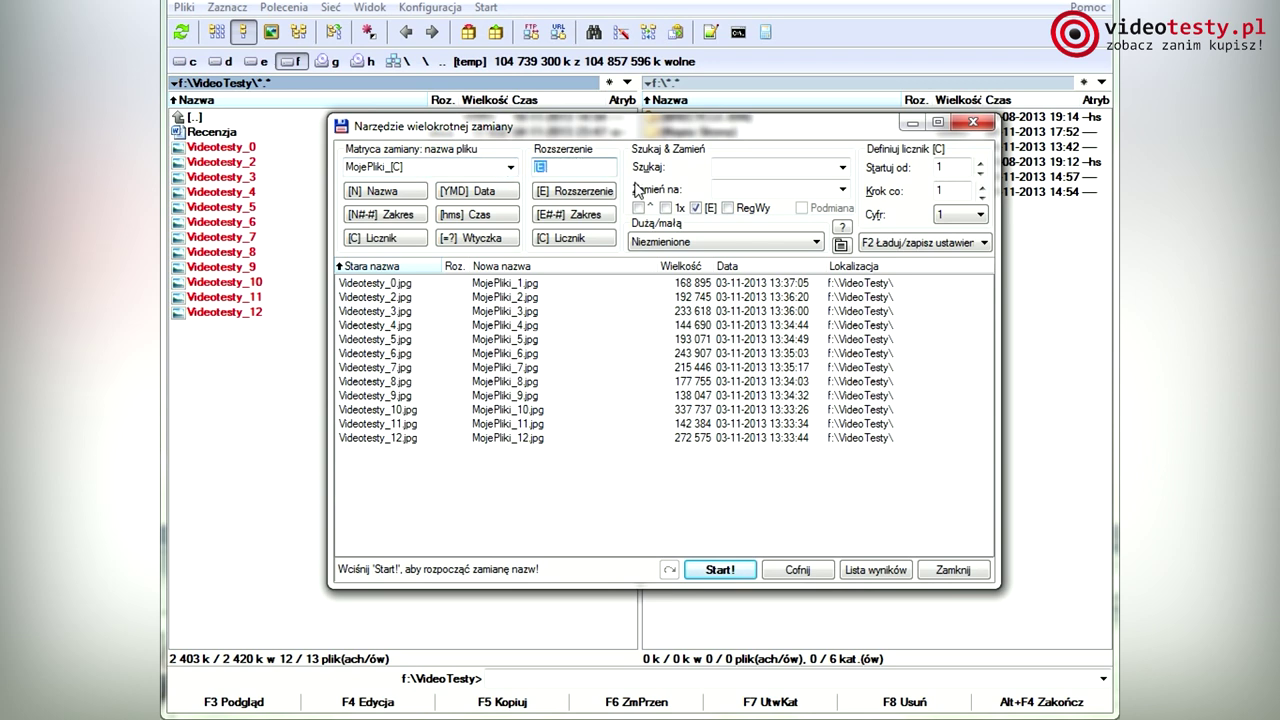
{"action": "type", "text": "png"}
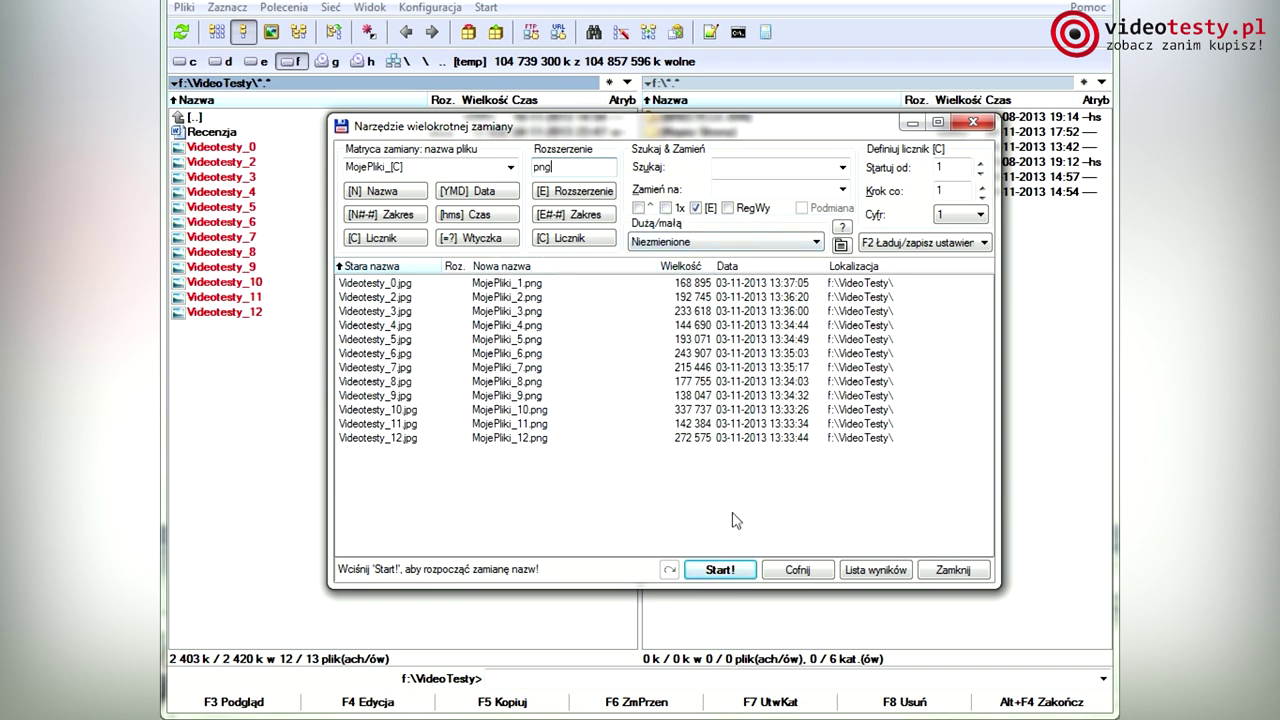
Run the batch rename on the twelve Videotesty files and close the multi-rename tool
{"action": "left_click", "coordinate": [722, 575]}
{"action": "left_click", "coordinate": [952, 571]}
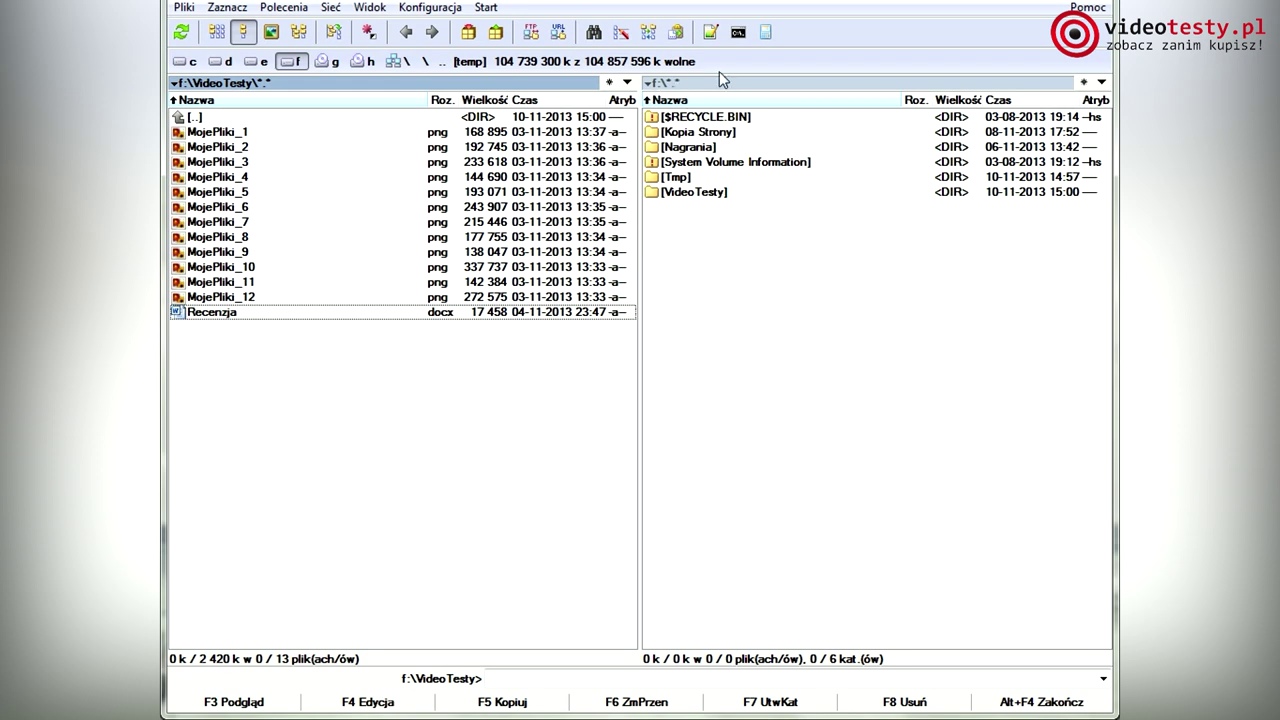
Open a command prompt in the f:\VideoTesty folder to check its starting path, and close it again
{"action": "left_click", "coordinate": [737, 33]}
{"action": "left_click", "coordinate": [709, 36]}
{"action": "left_click_drag", "start_coordinate": [619, 37], "coordinate": [565, 34]}
{"action": "left_click", "coordinate": [709, 24]}
{"action": "left_click", "coordinate": [738, 32]}
{"action": "left_click_drag", "start_coordinate": [420, 42], "coordinate": [730, 62]}
{"action": "left_click_drag", "start_coordinate": [580, 70], "coordinate": [701, 165]}
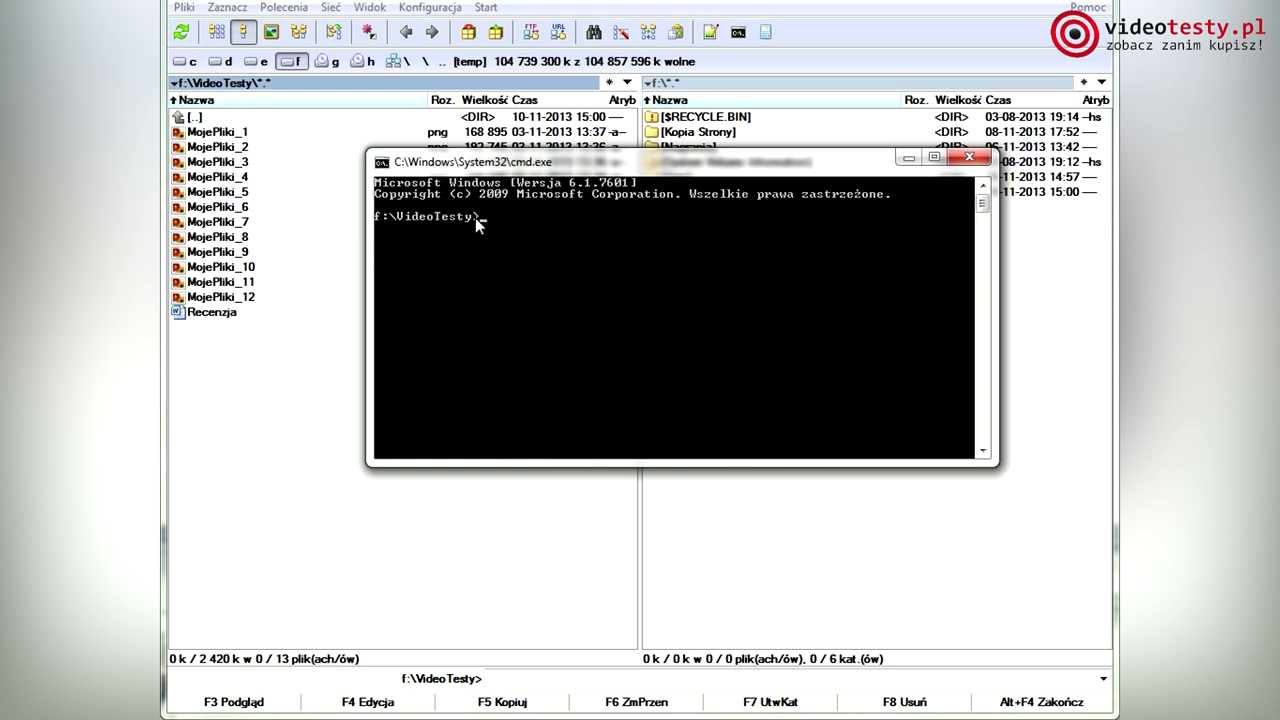
{"action": "left_click", "coordinate": [969, 157]}
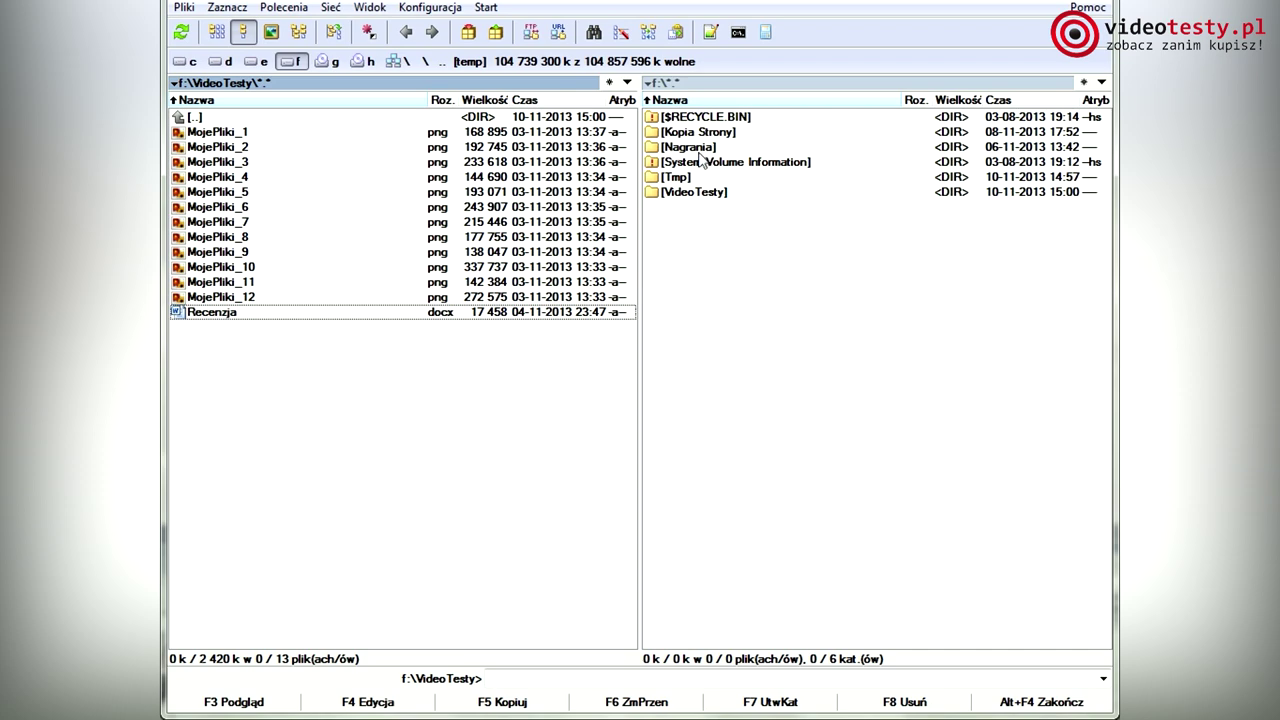
{"action": "left_click", "coordinate": [738, 32]}
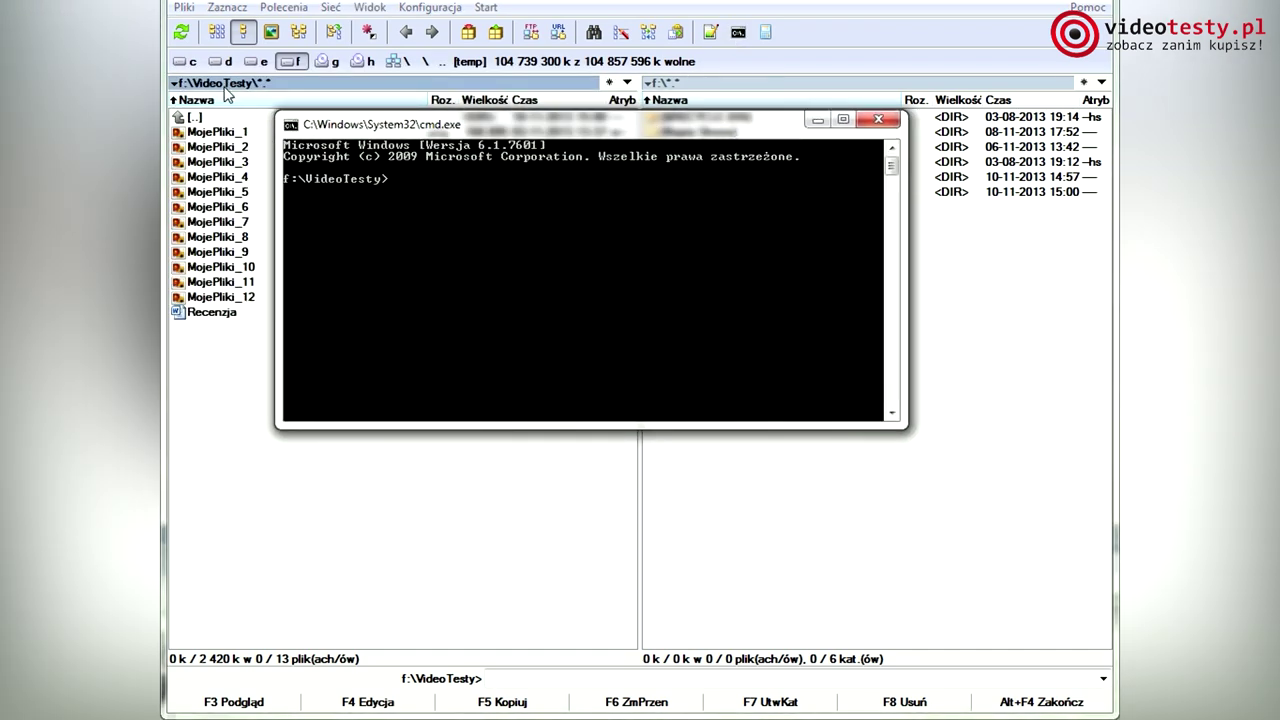
{"action": "left_click", "coordinate": [878, 119]}
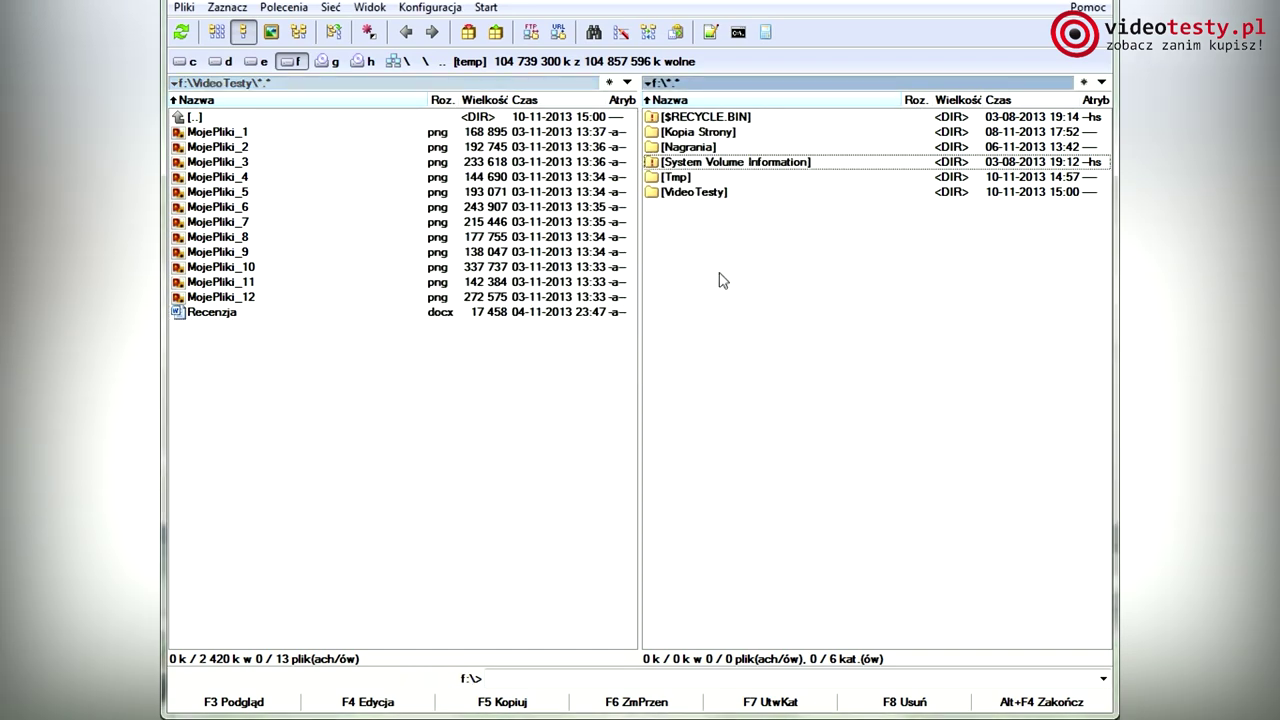
Open a command prompt at the root of drive f and the calculator, closing each one again
{"action": "left_click", "coordinate": [742, 36]}
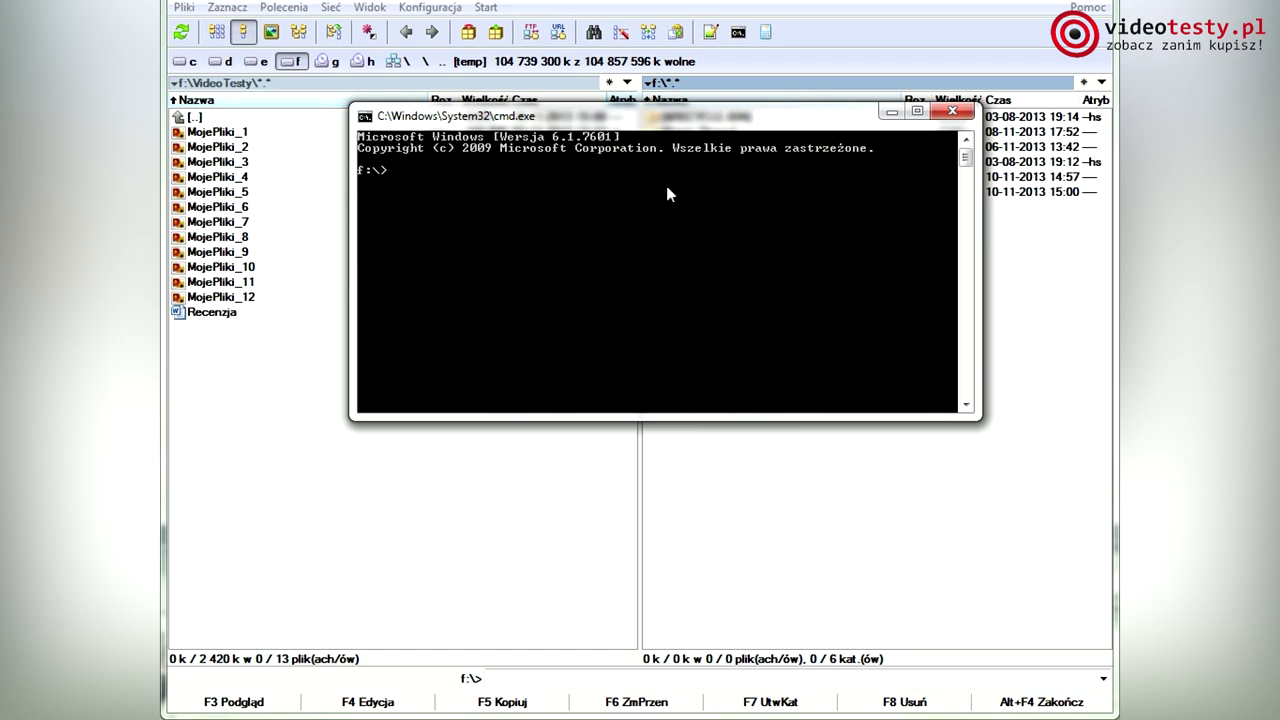
{"action": "left_click", "coordinate": [950, 113]}
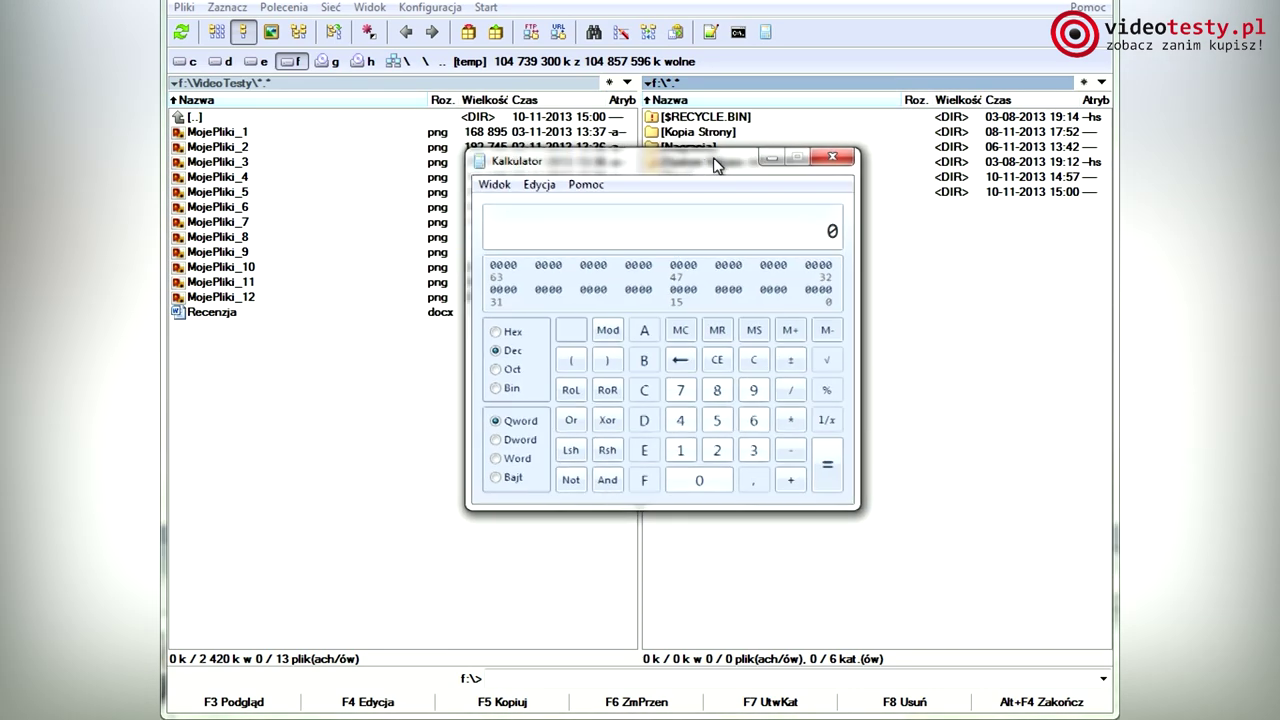
{"action": "left_click_drag", "start_coordinate": [714, 163], "coordinate": [742, 155]}
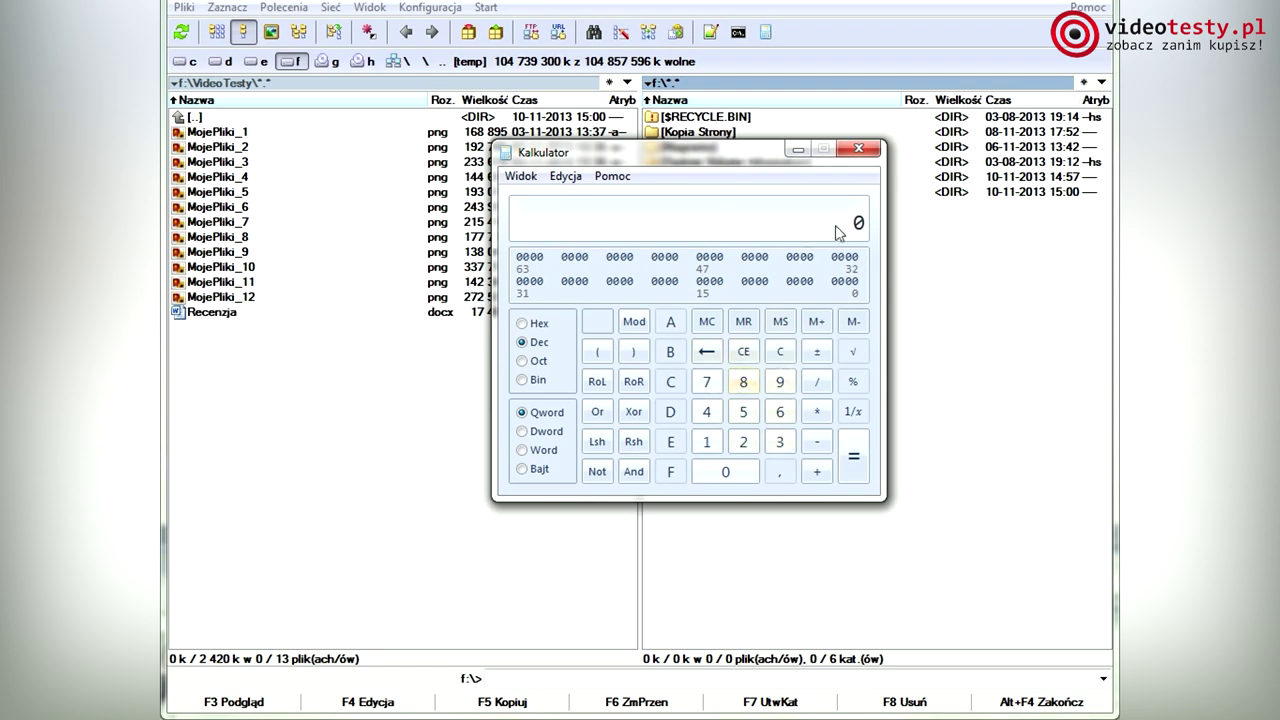
{"action": "left_click", "coordinate": [859, 150]}
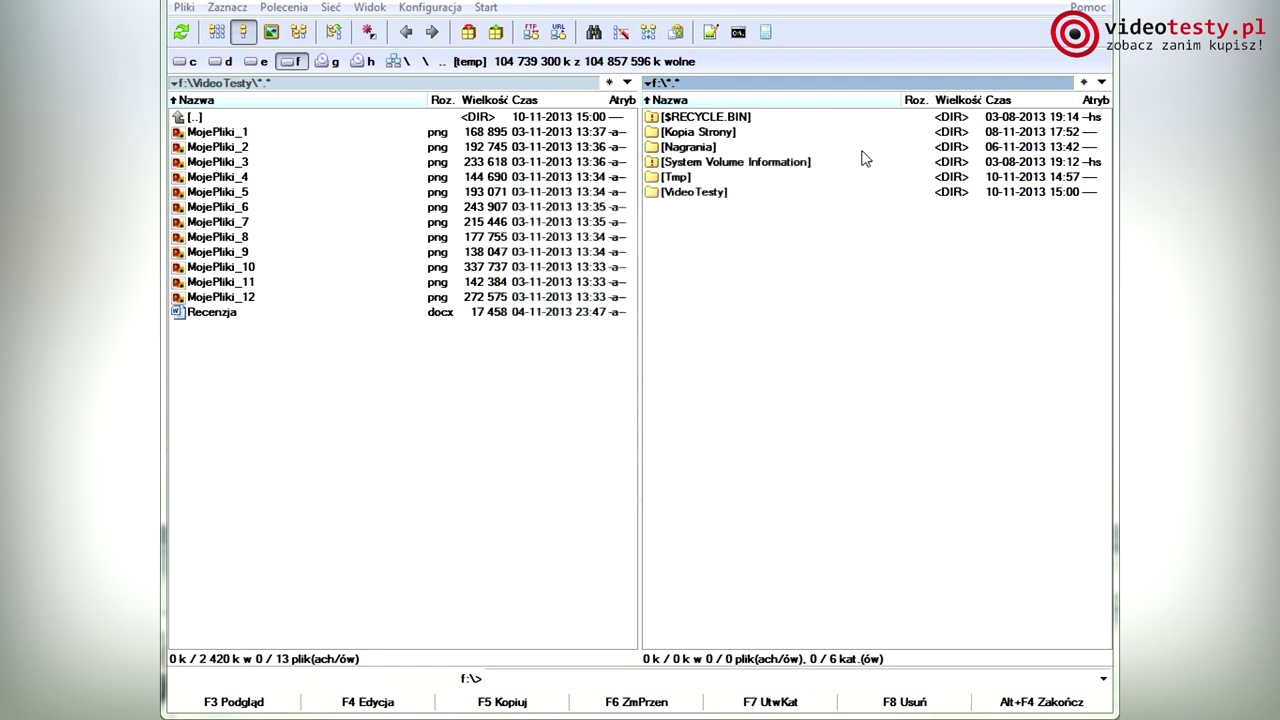
Open the program's configuration and examine the Ustawienia, Wyświetlanie and Kolory settings
{"action": "left_click", "coordinate": [428, 9]}
{"action": "left_click", "coordinate": [440, 29]}
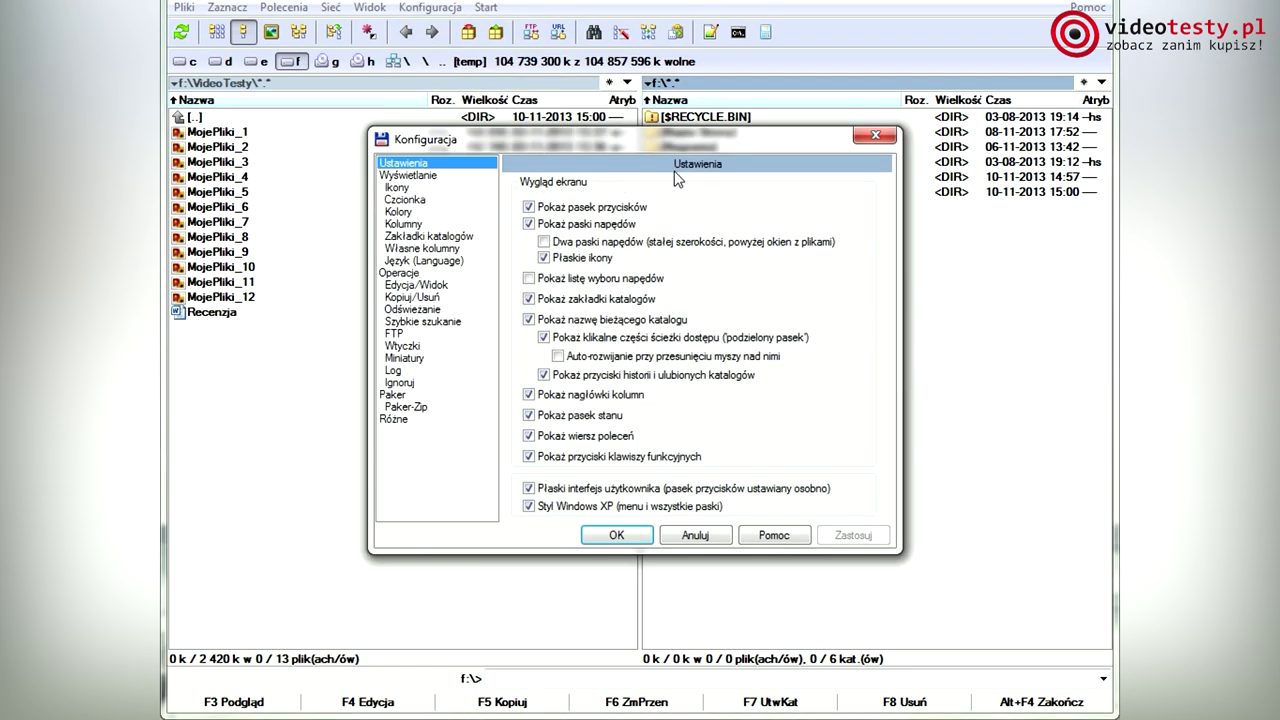
{"action": "left_click", "coordinate": [415, 184]}
{"action": "left_click", "coordinate": [415, 177]}
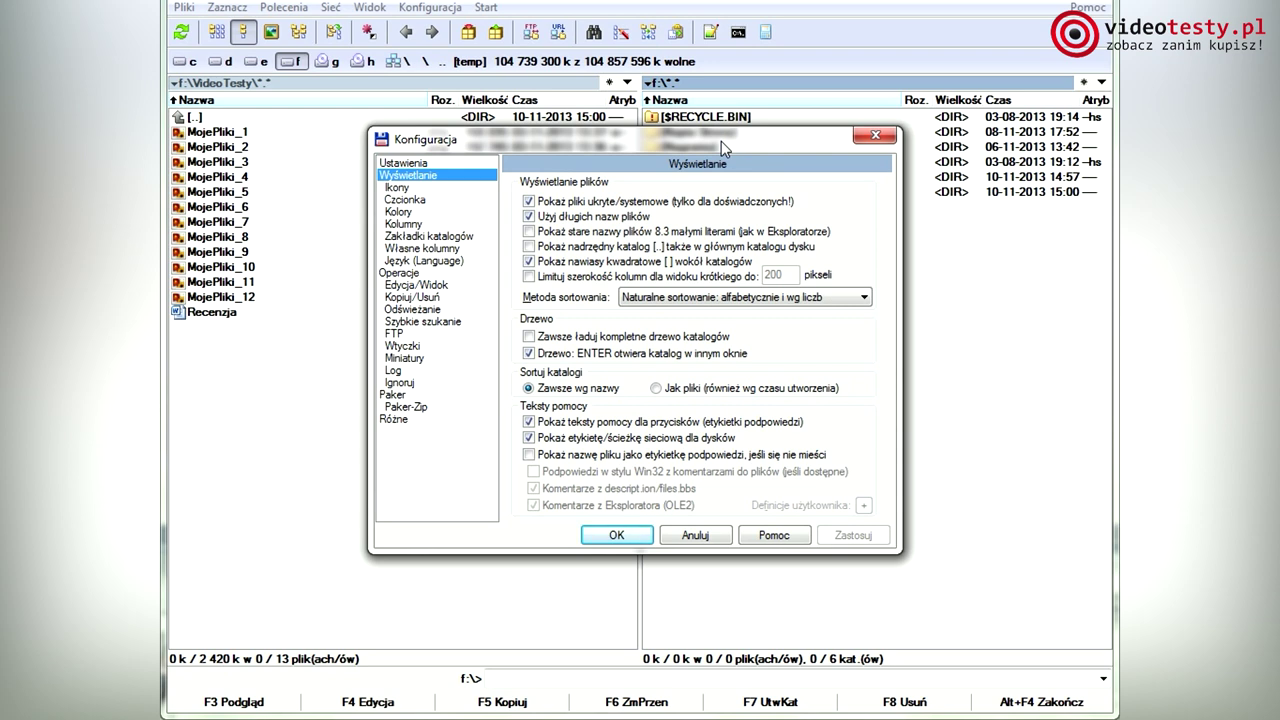
{"action": "left_click_drag", "start_coordinate": [721, 143], "coordinate": [748, 145]}
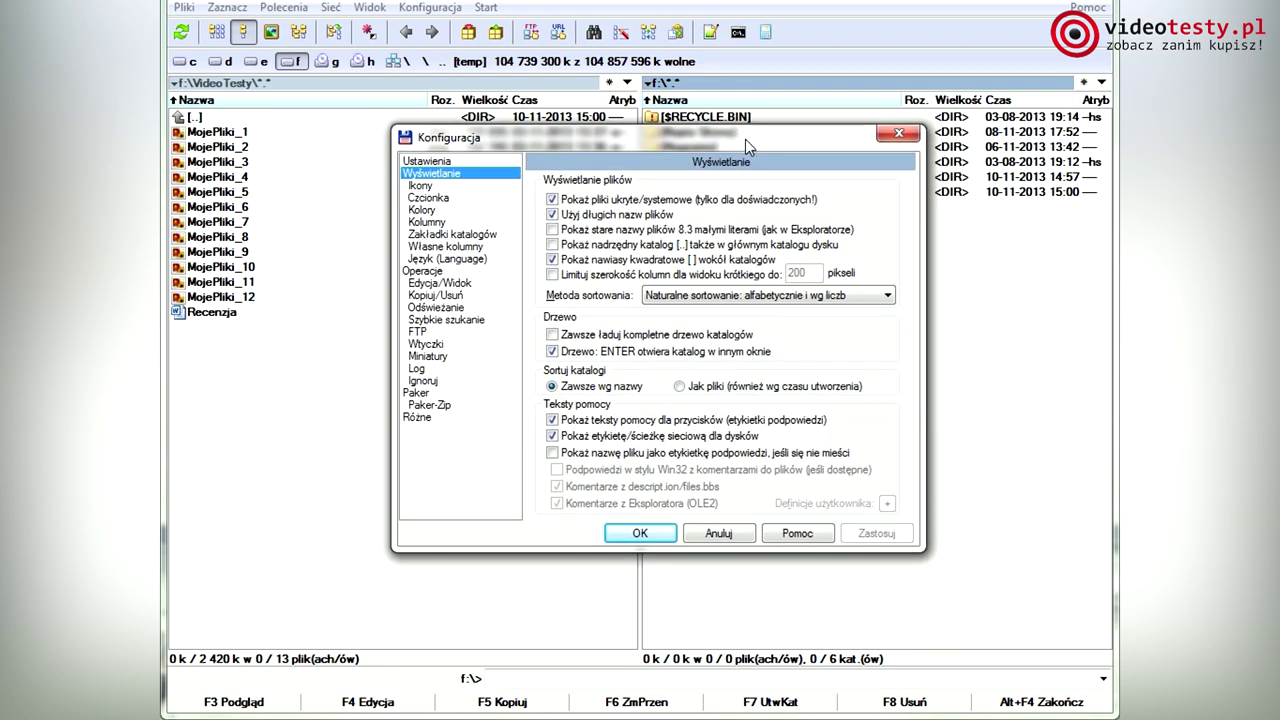
{"action": "left_click", "coordinate": [436, 222]}
{"action": "left_click", "coordinate": [432, 210]}
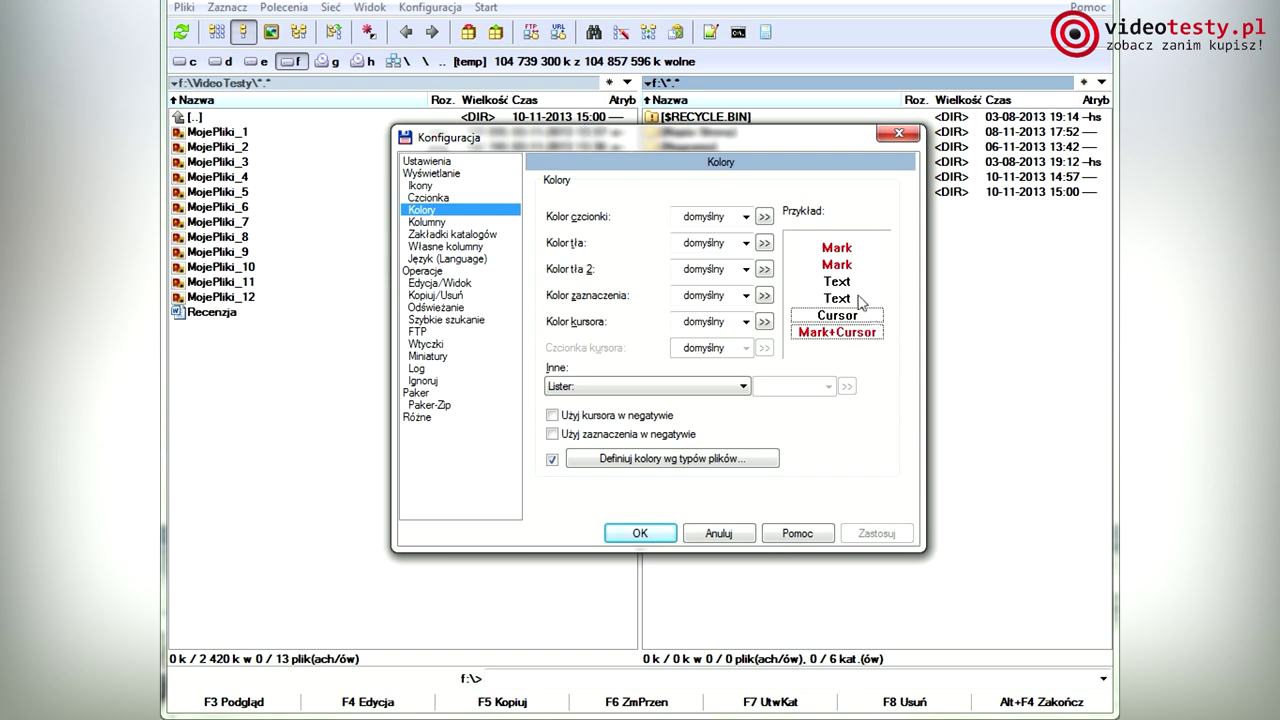
Browse the configuration pages that follow Kolory, through Własne kolumny and Operacje up to Kopiuj/Usuń
{"action": "key", "text": "Down"}
{"action": "key", "text": "Down"}
{"action": "key", "text": "Down"}
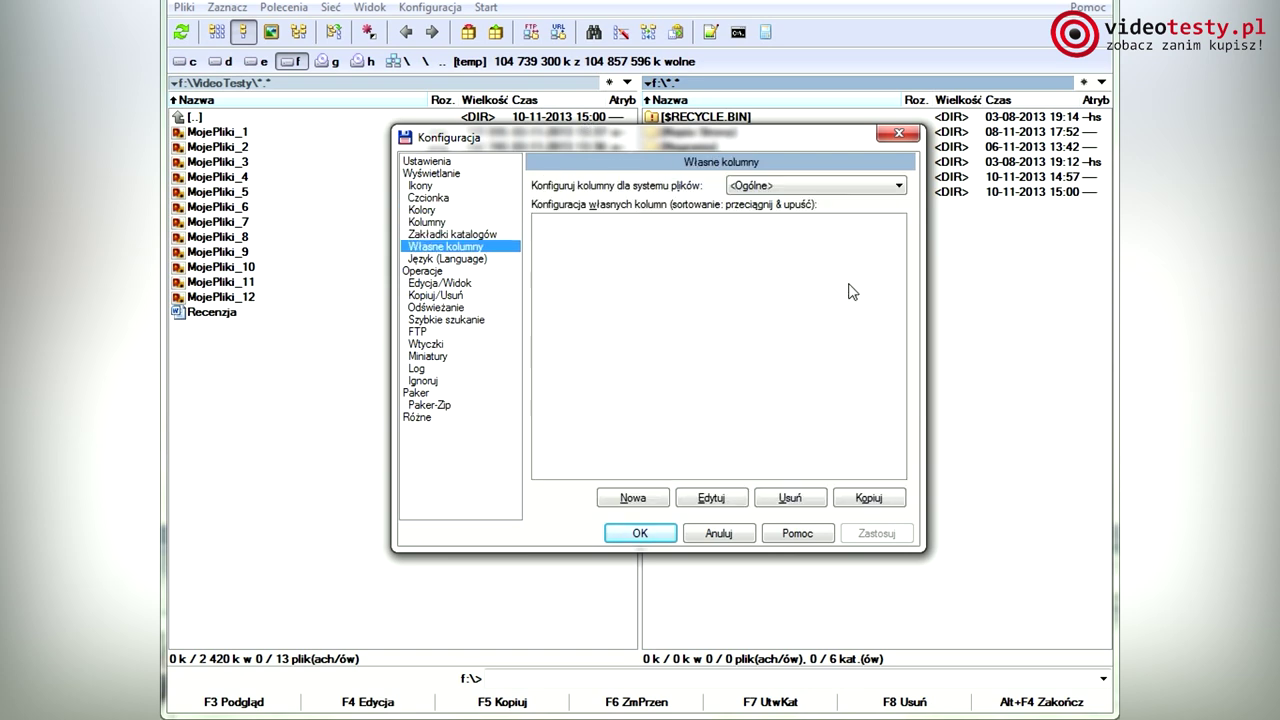
{"action": "key", "text": "Down"}
{"action": "key", "text": "Down"}
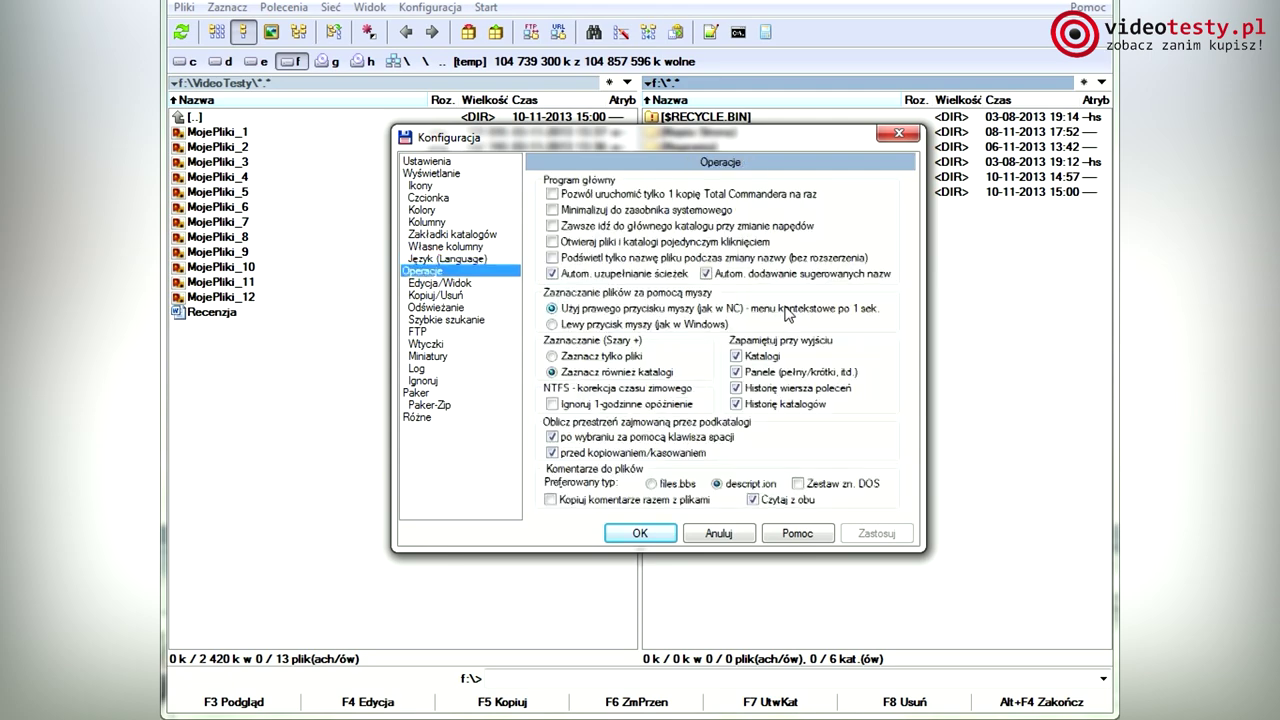
{"action": "key", "text": "Down"}
{"action": "key", "text": "Down"}
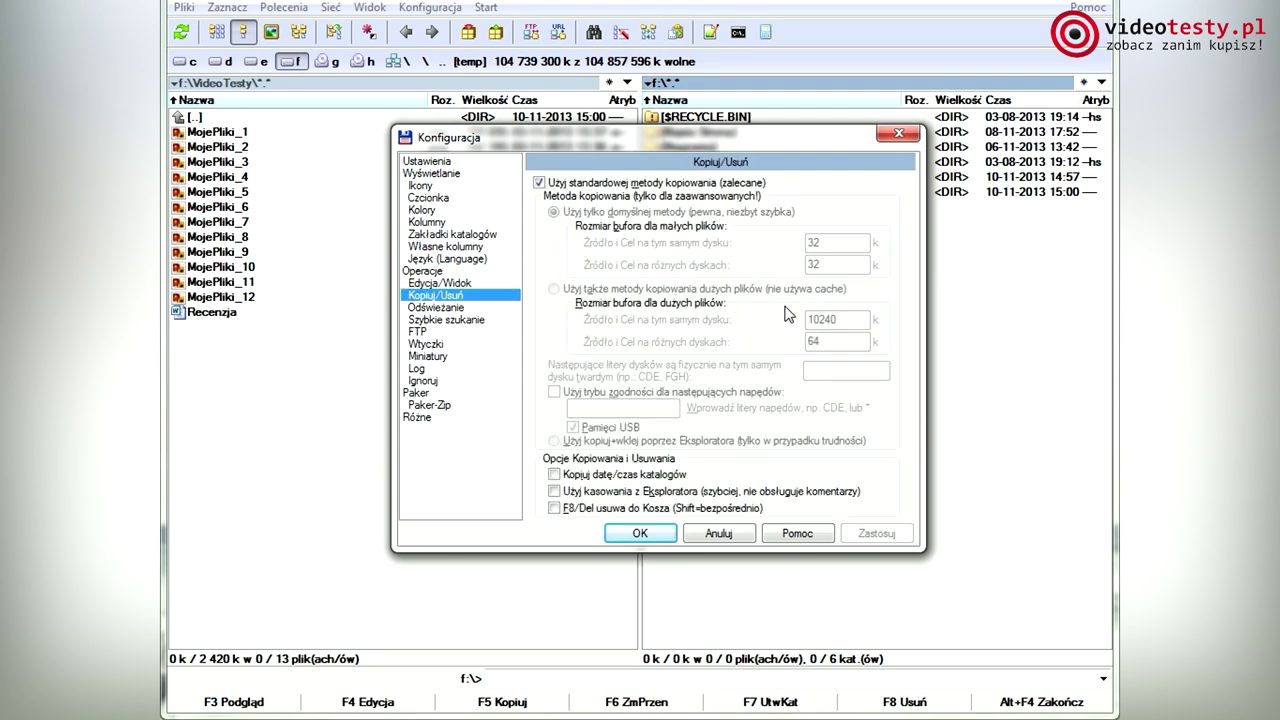
Continue through the configuration pages after Kopiuj/Usuń, reviewing the Wtyczki options and ending at Paker
{"action": "key", "text": "Down"}
{"action": "key", "text": "Down"}
{"action": "key", "text": "Down"}
{"action": "key", "text": "Down"}
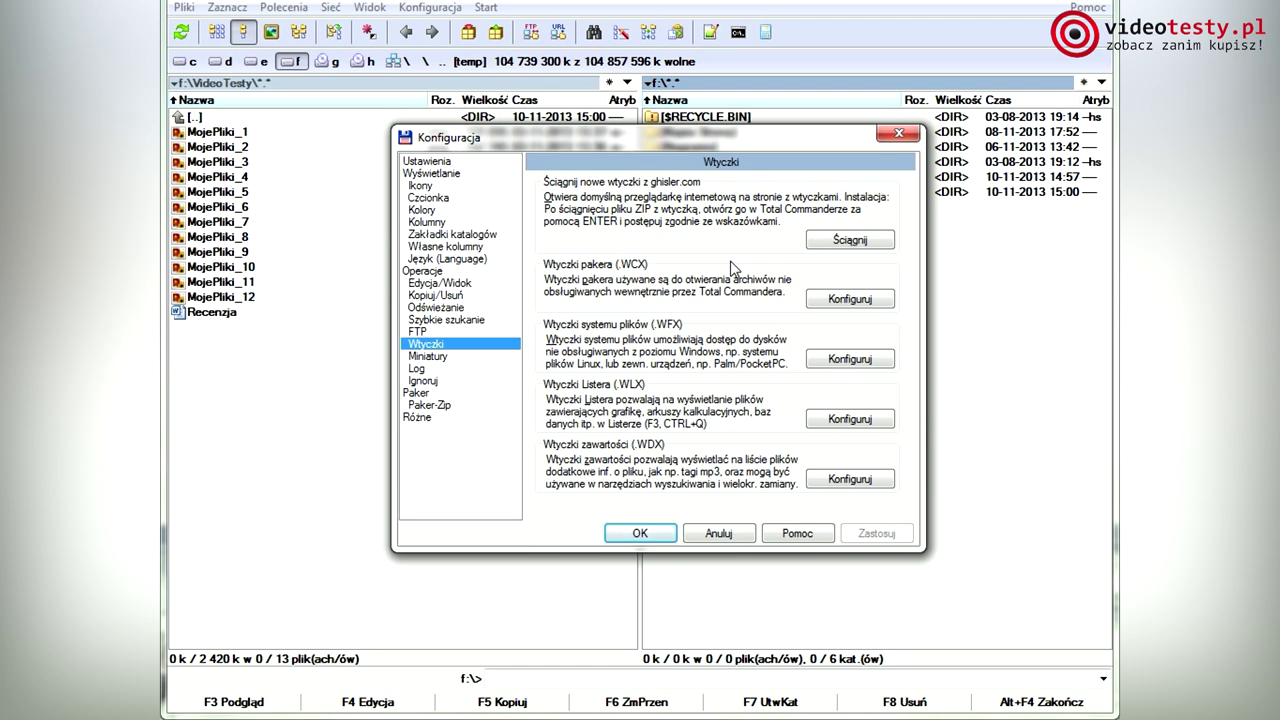
{"action": "key", "text": "Down"}
{"action": "key", "text": "Down"}
{"action": "key", "text": "Down"}
{"action": "key", "text": "Down"}
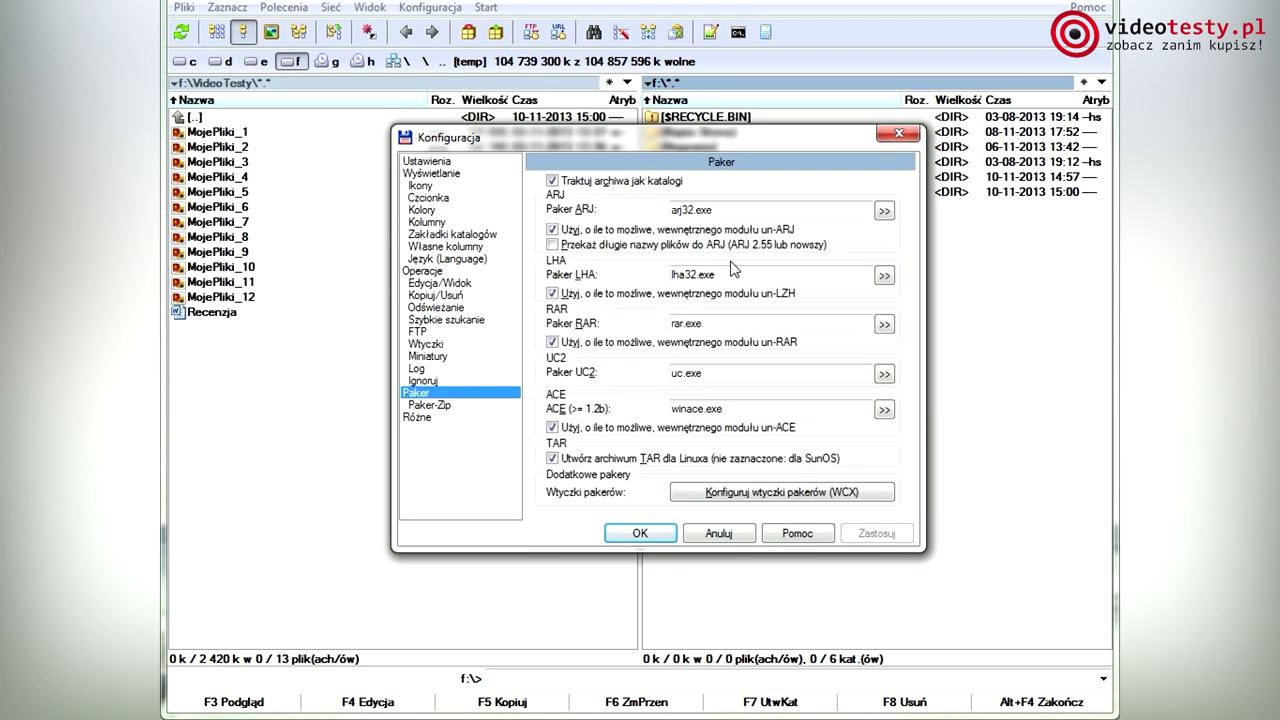
Go back through the Odświeżanie page to the Kopiuj/Usuń settings, and close the configuration
{"action": "key", "text": "Up"}
{"action": "key", "text": "Up"}
{"action": "key", "text": "Up"}
{"action": "key", "text": "Up"}
{"action": "key", "text": "Up"}
{"action": "key", "text": "Up"}
{"action": "key", "text": "Up"}
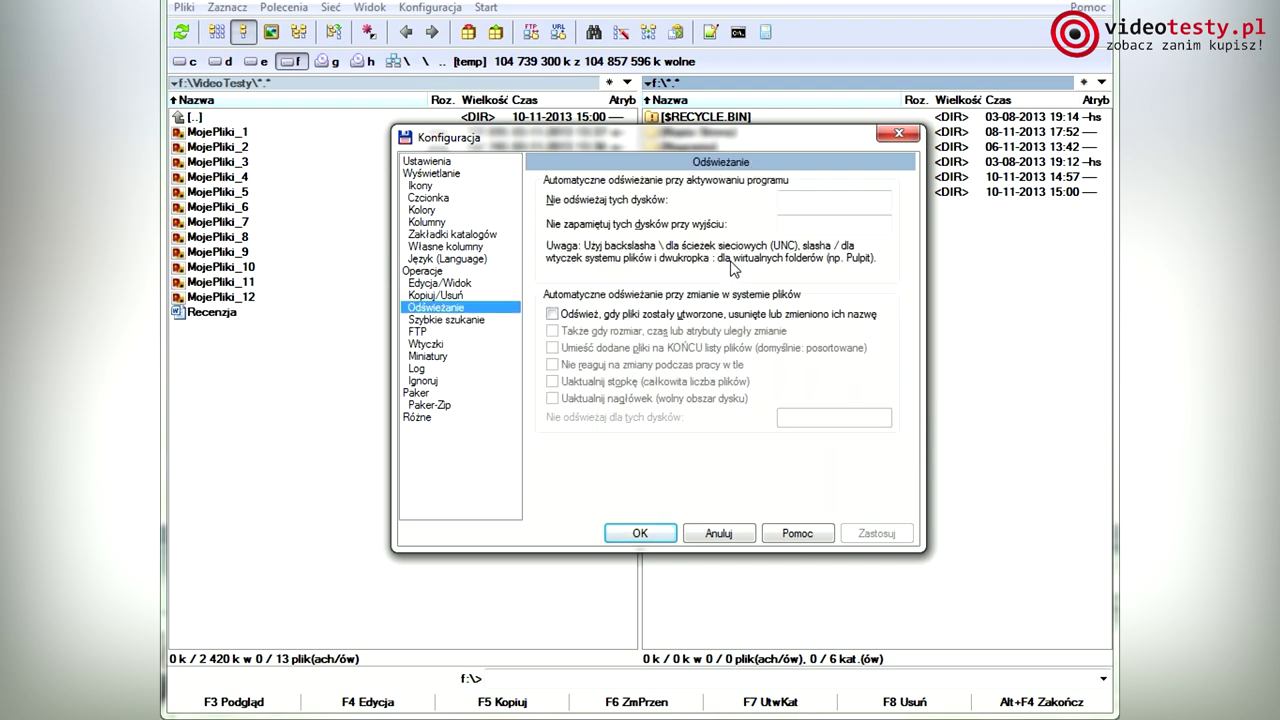
{"action": "key", "text": "Up"}
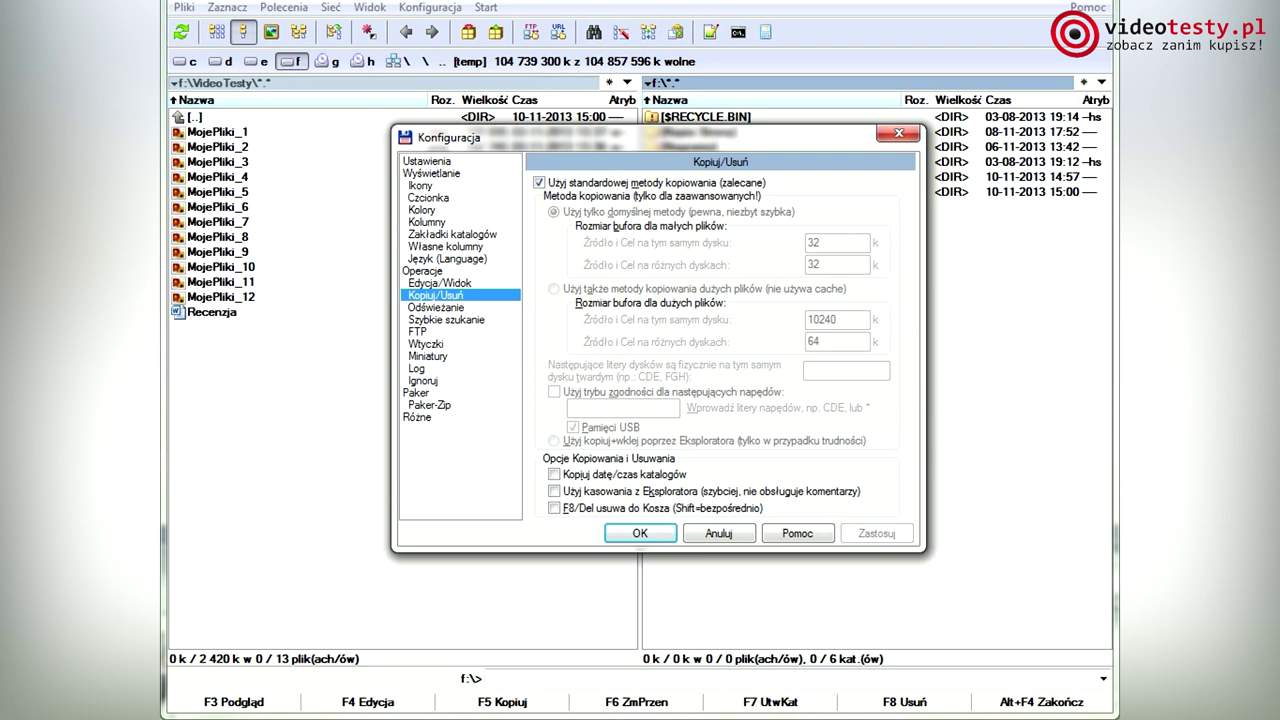
{"action": "left_click", "coordinate": [640, 532]}
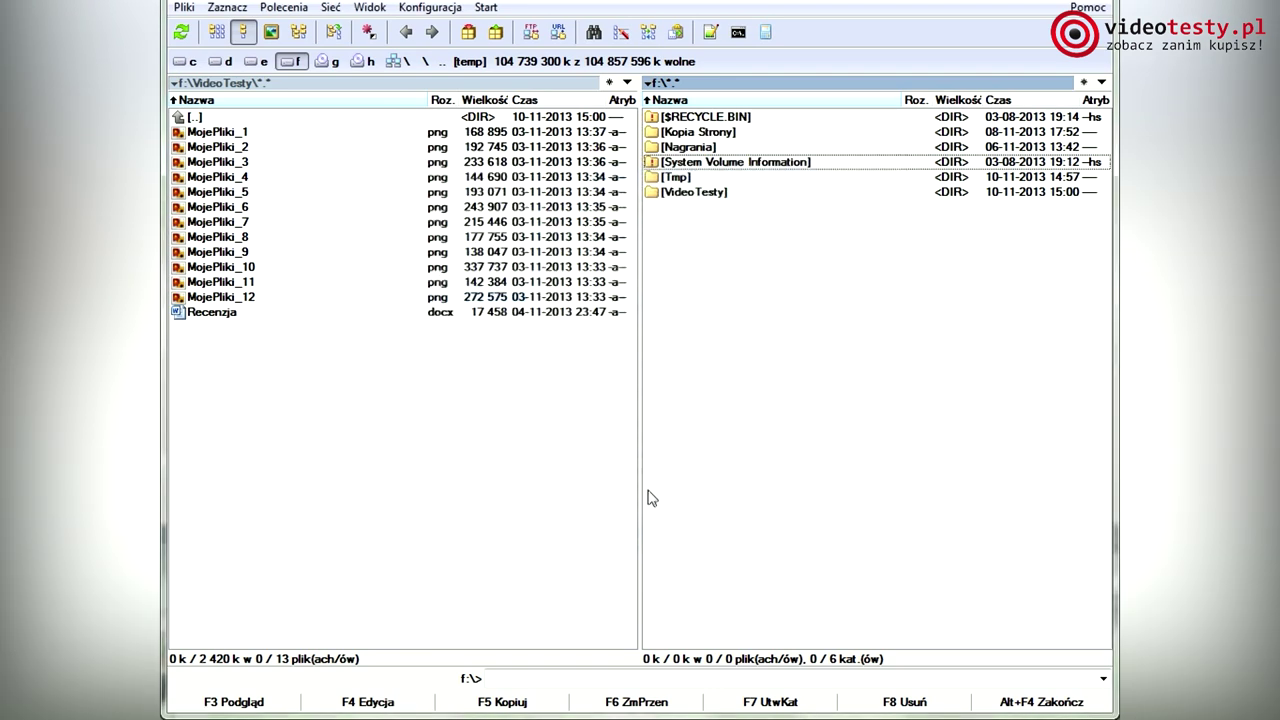
Mark all the MojePliki images and the Recenzja document in VideoTesty and pack them into VideoTesty.zip on drive f
{"action": "right_click", "coordinate": [642, 352]}
{"action": "left_click", "coordinate": [700, 424]}
{"action": "left_click", "coordinate": [497, 370]}
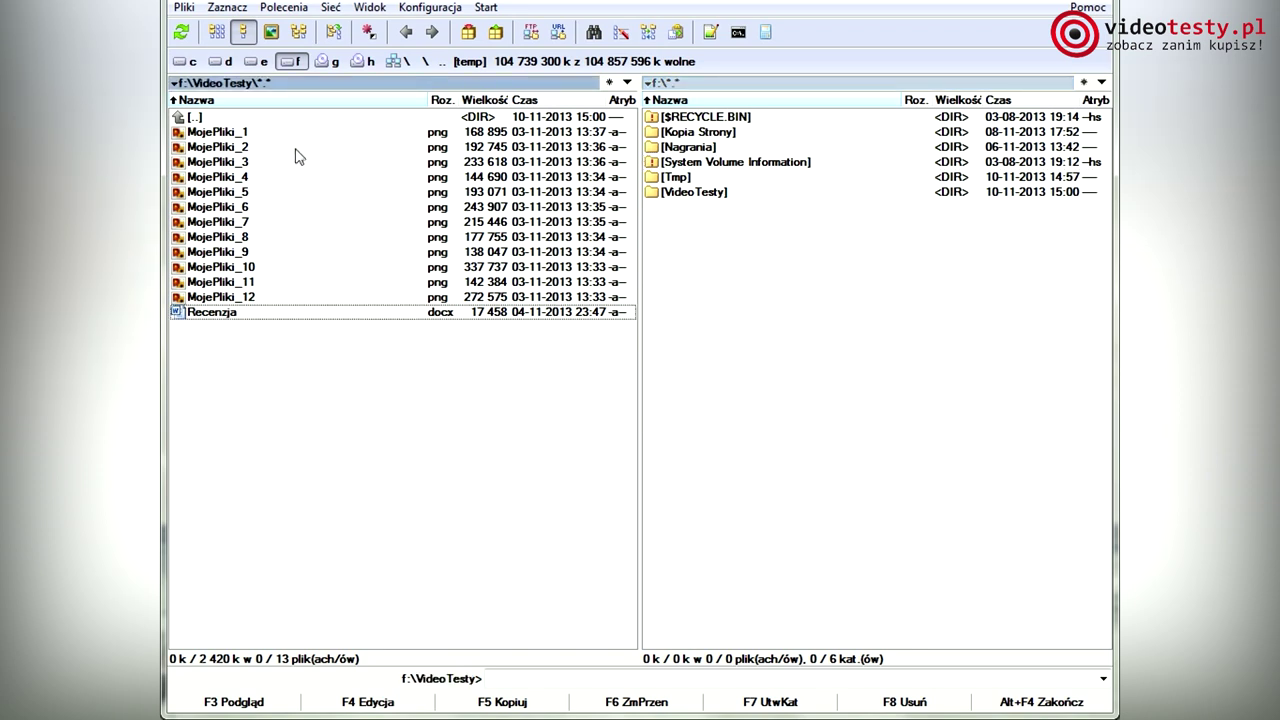
{"action": "left_click_drag", "start_coordinate": [270, 136], "coordinate": [255, 321]}
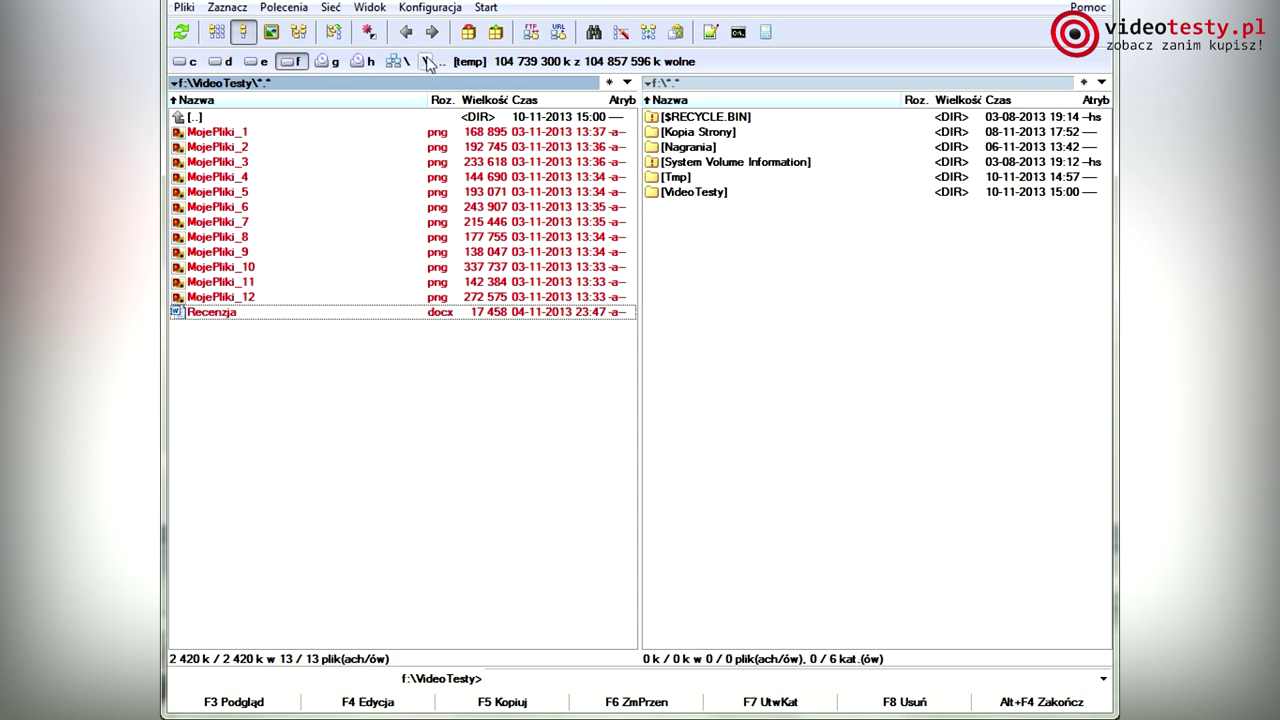
{"action": "left_click", "coordinate": [465, 33]}
{"action": "left_click", "coordinate": [585, 430]}
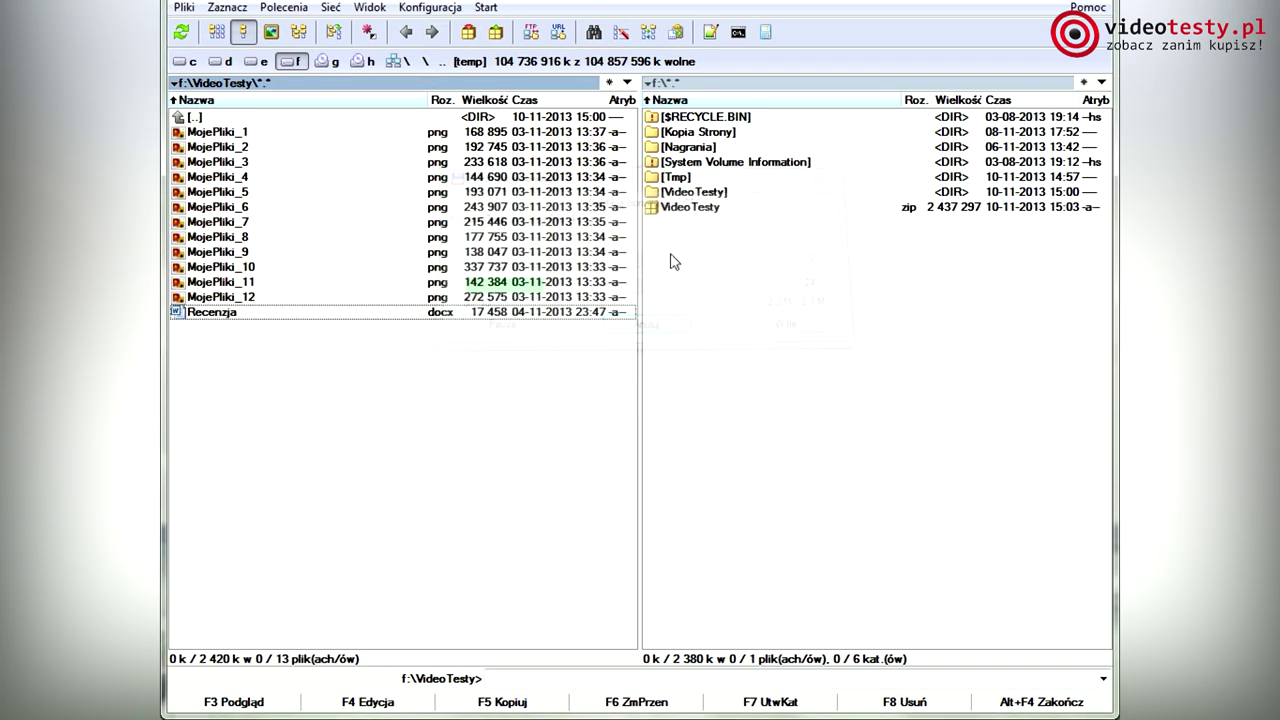
Create the MD5 checksum file f:\VideoTesty.md5 for VideoTesty.zip and verify the archive against it
{"action": "left_click", "coordinate": [672, 288]}
{"action": "left_click", "coordinate": [184, 7]}
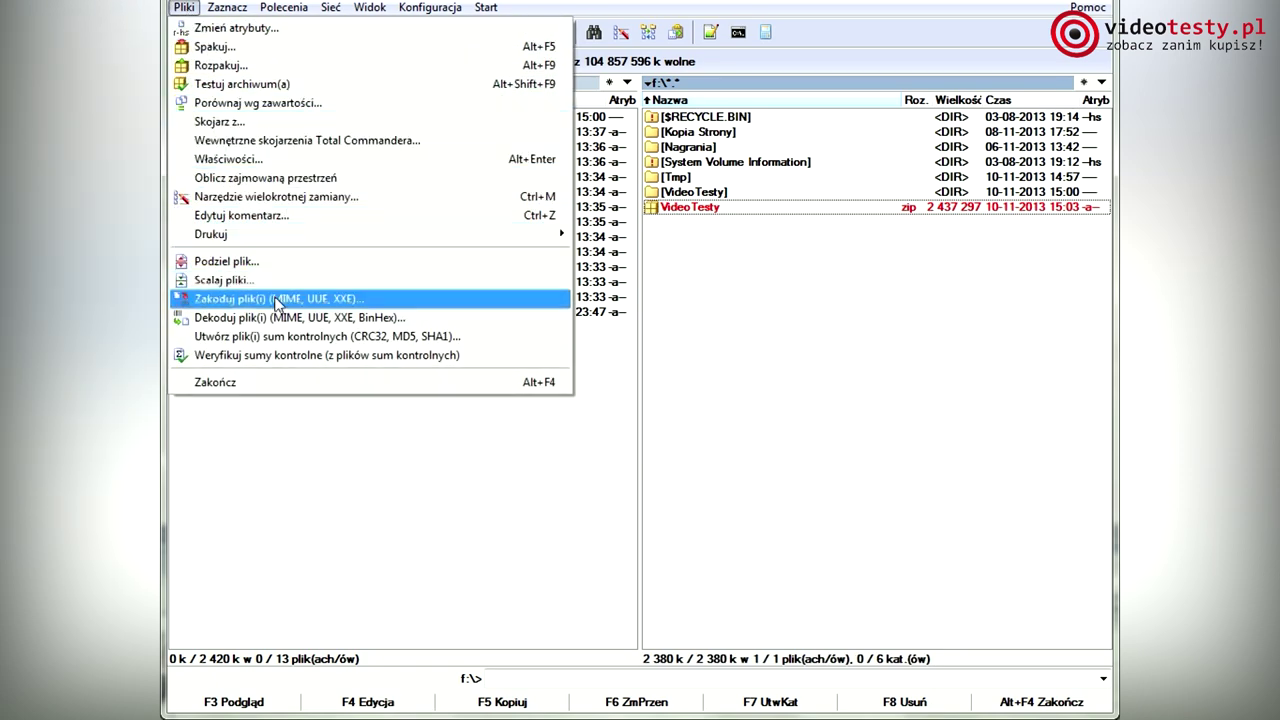
{"action": "left_click", "coordinate": [238, 337]}
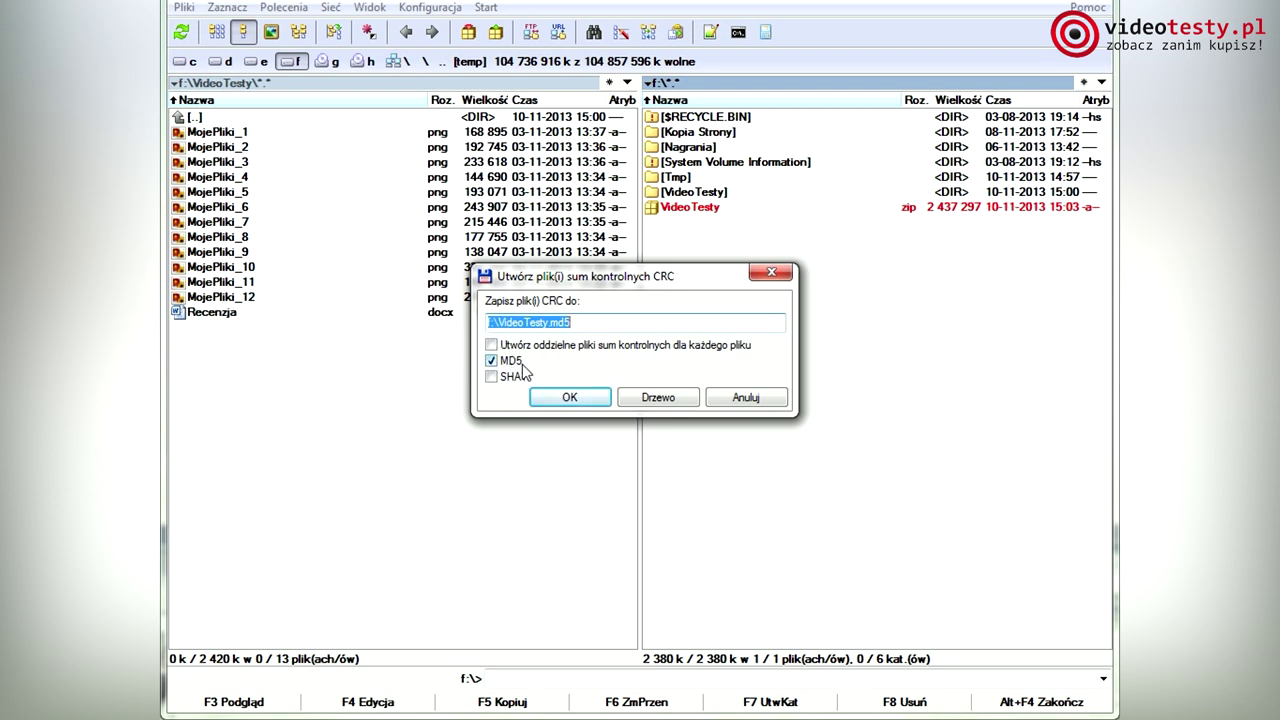
{"action": "left_click", "coordinate": [570, 397]}
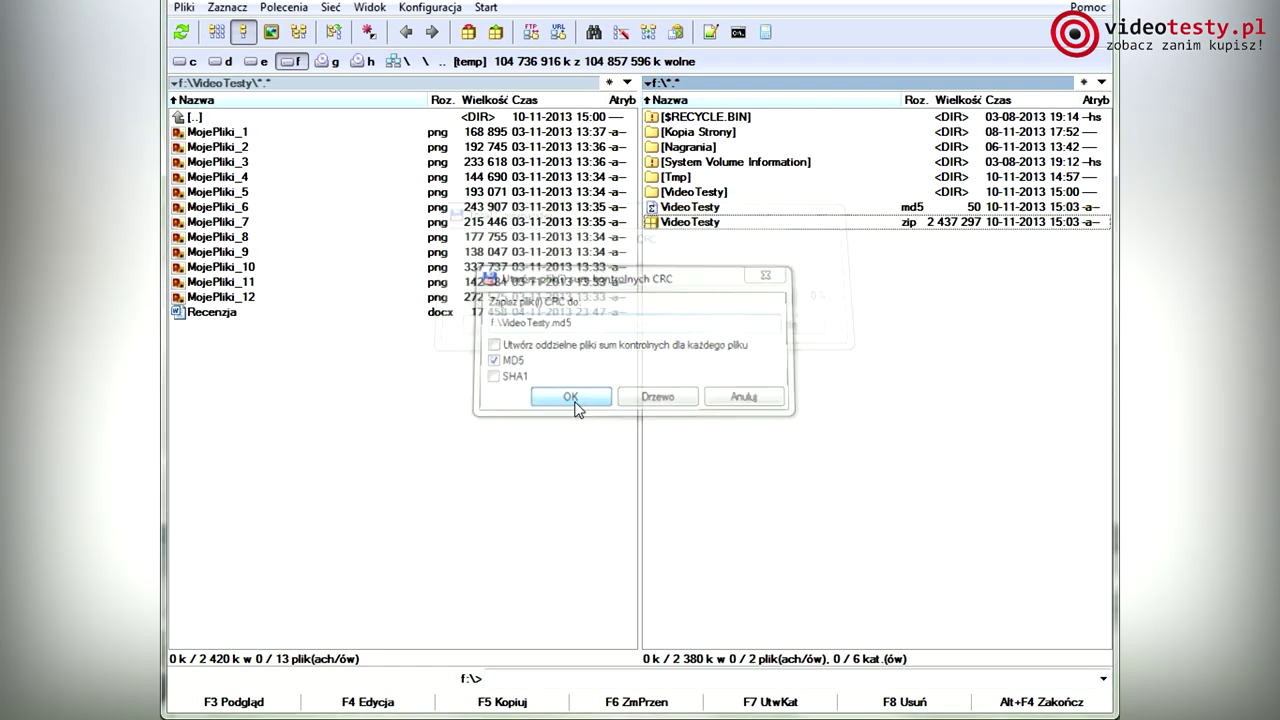
{"action": "double_click", "coordinate": [694, 210]}
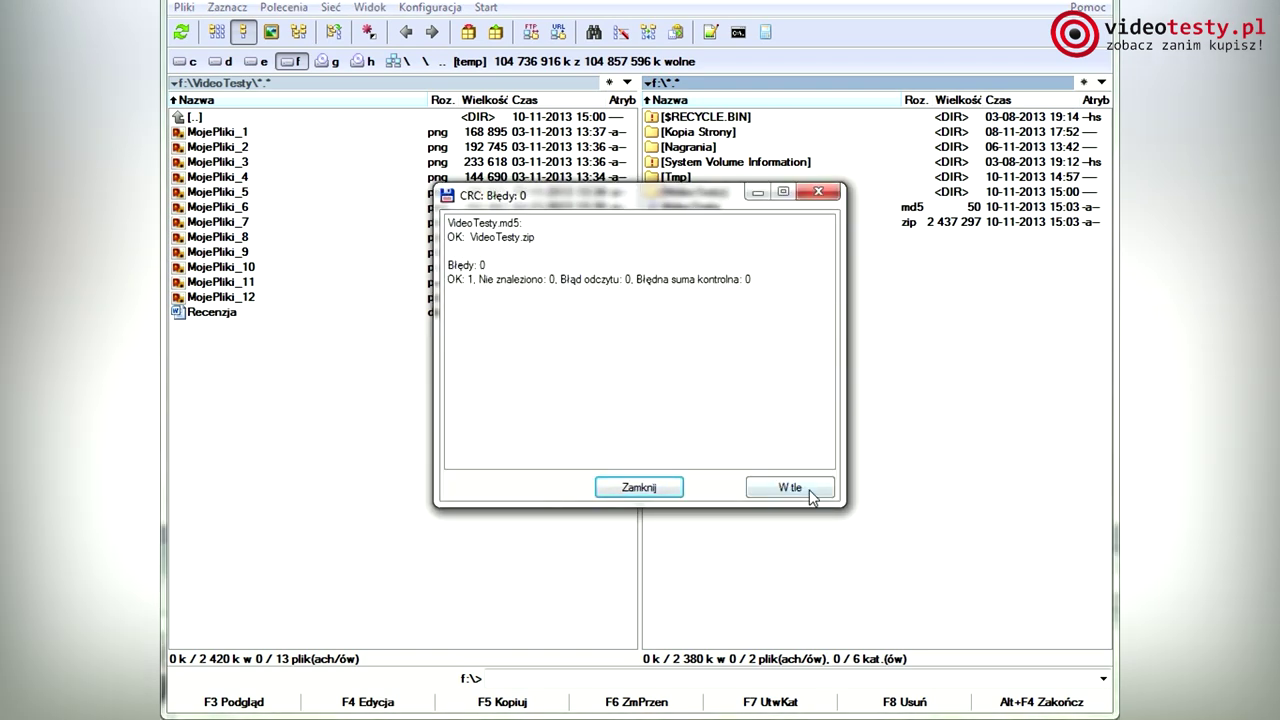
{"action": "left_click", "coordinate": [639, 487]}
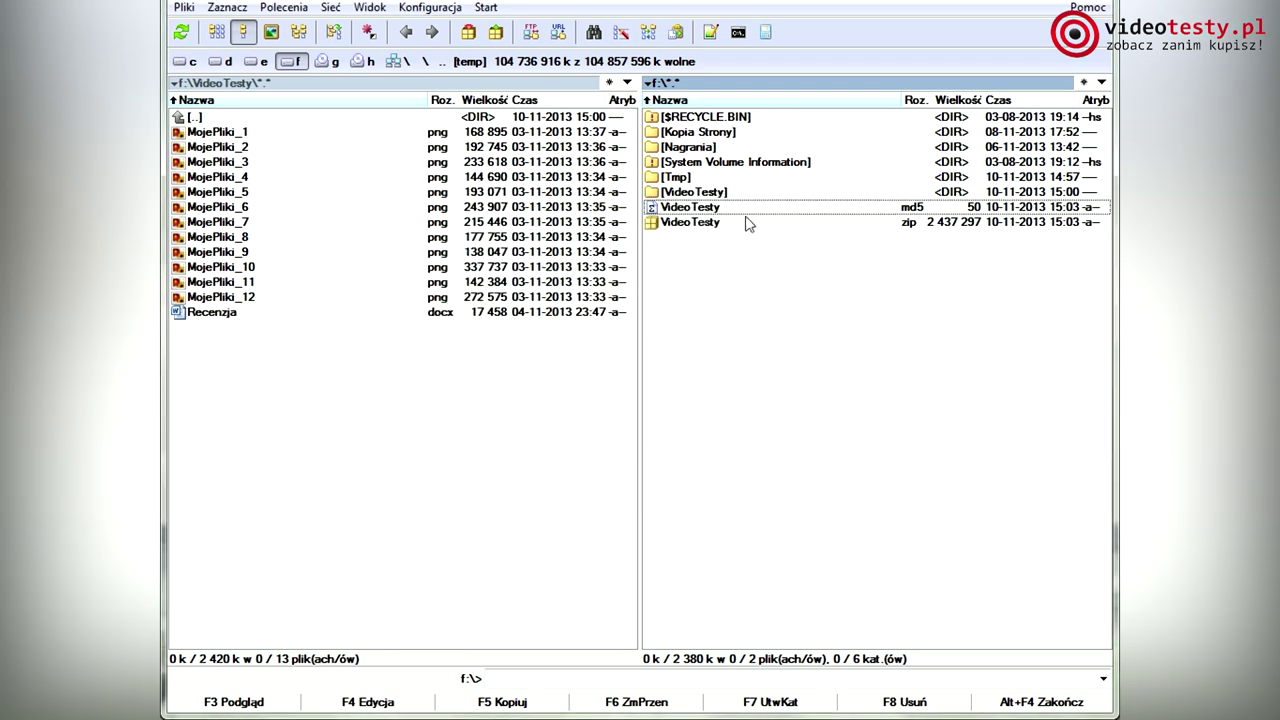
Delete MojePliki_7.png and MojePliki_9.png from inside VideoTesty.zip, and return to the root of drive f
{"action": "double_click", "coordinate": [737, 221]}
{"action": "left_click", "coordinate": [726, 222]}
{"action": "left_click", "coordinate": [930, 702]}
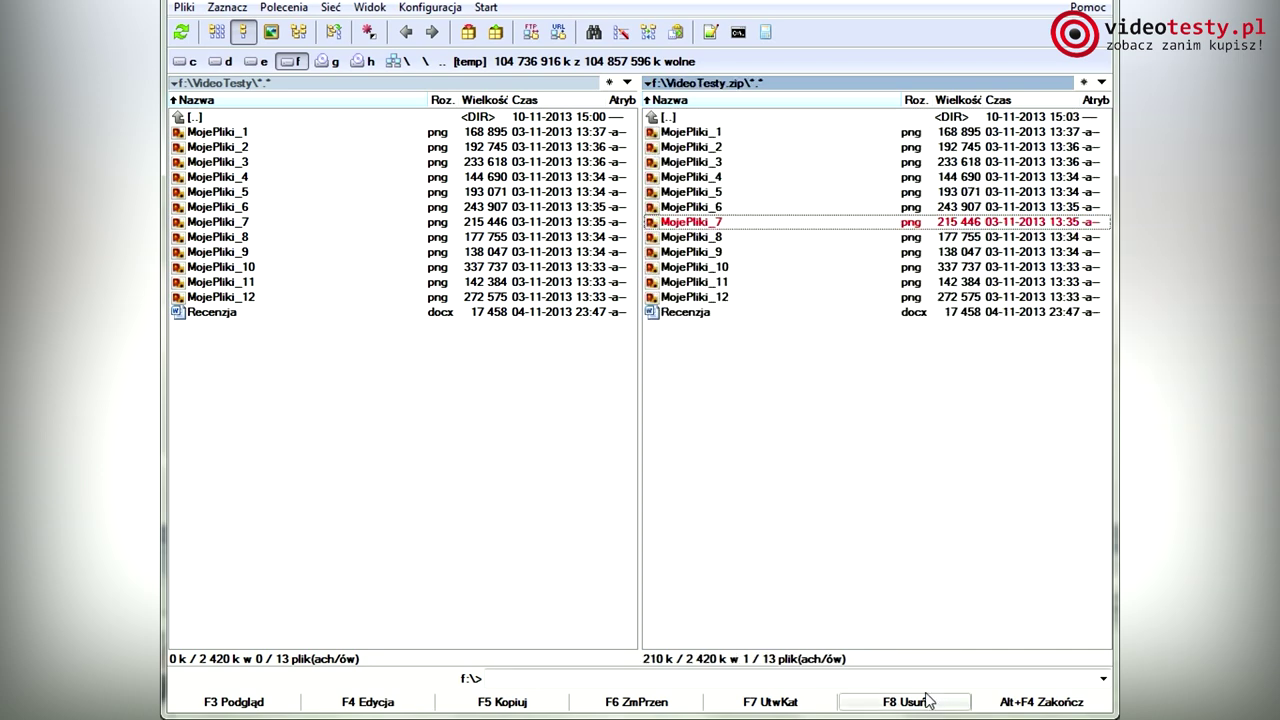
{"action": "key", "text": "Return"}
{"action": "left_click", "coordinate": [722, 238]}
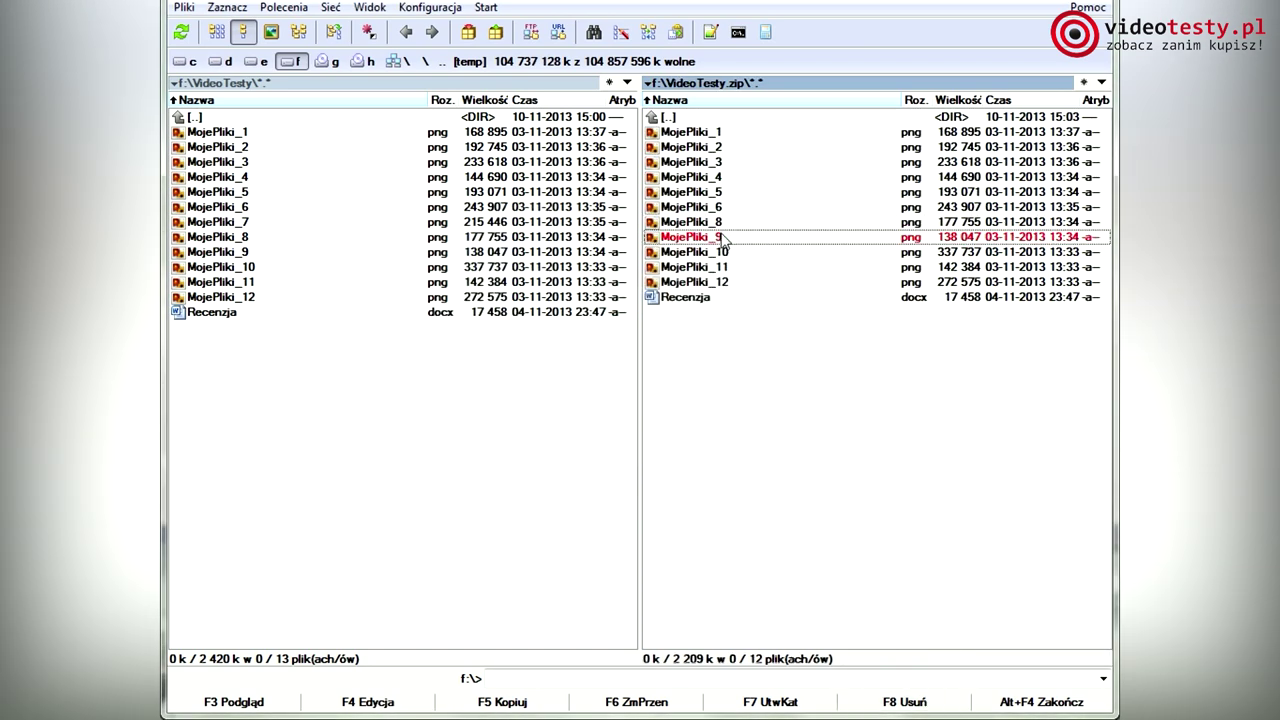
{"action": "left_click", "coordinate": [930, 702]}
{"action": "key", "text": "Return"}
{"action": "key", "text": "BackSpace"}
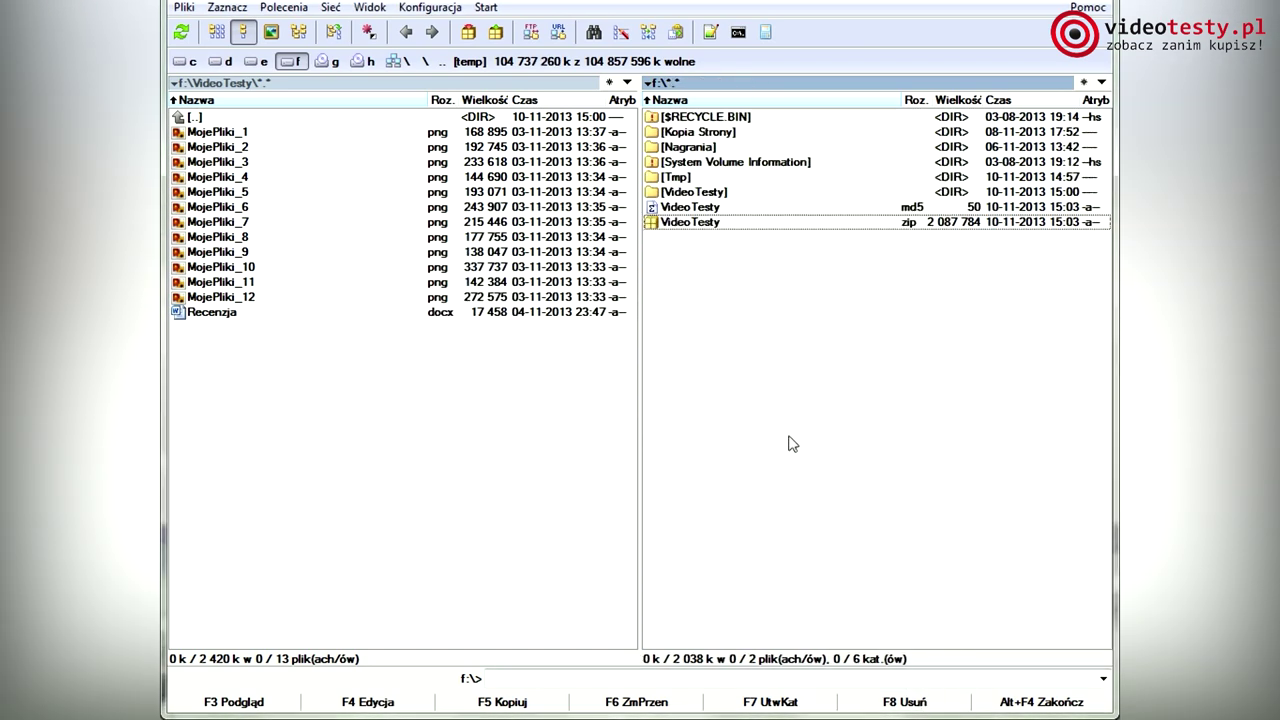
Verify the modified VideoTesty.zip against the VideoTesty.md5 checksum file, and close the report
{"action": "double_click", "coordinate": [712, 208]}
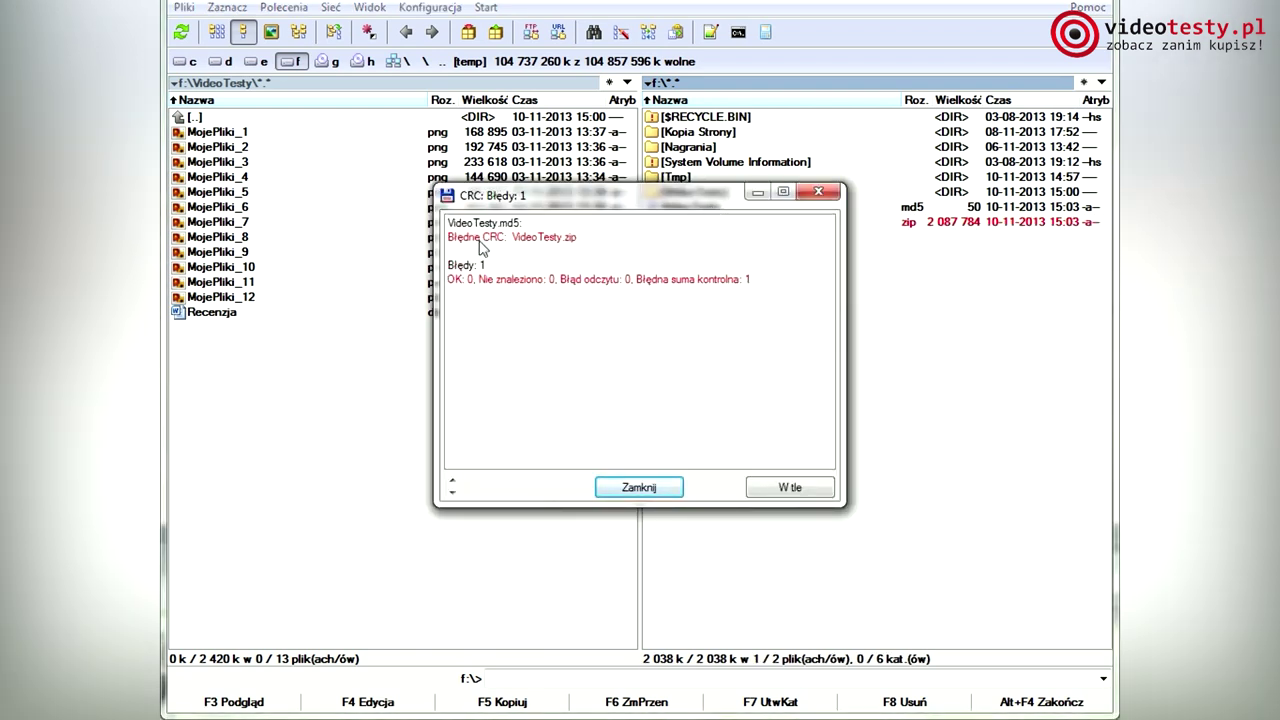
{"action": "left_click", "coordinate": [659, 489]}
Mark VideoTesty.md5 and VideoTesty.zip in the root of drive f and delete both files, confirming the deletion
{"action": "key", "text": "space"}
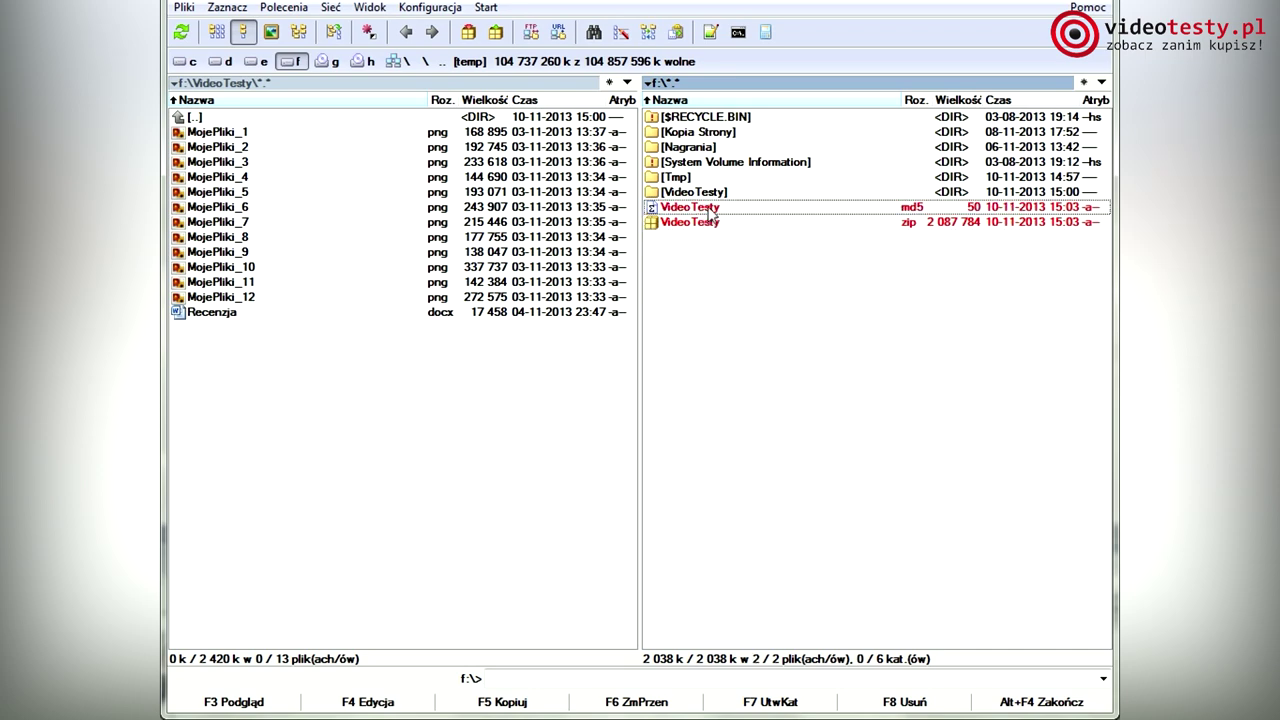
{"action": "right_click", "coordinate": [638, 326]}
{"action": "key", "text": "Escape"}
{"action": "left_click", "coordinate": [903, 701]}
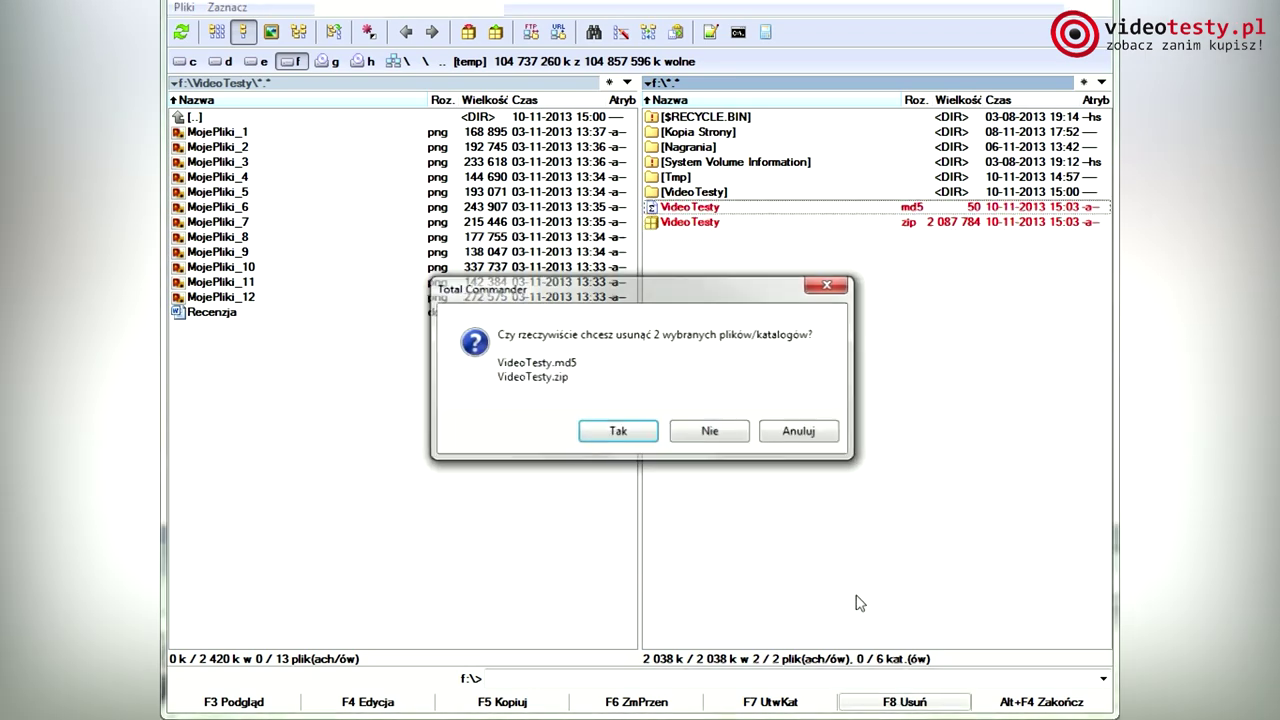
{"action": "key", "text": "Return"}
{"action": "key", "text": "Tab"}
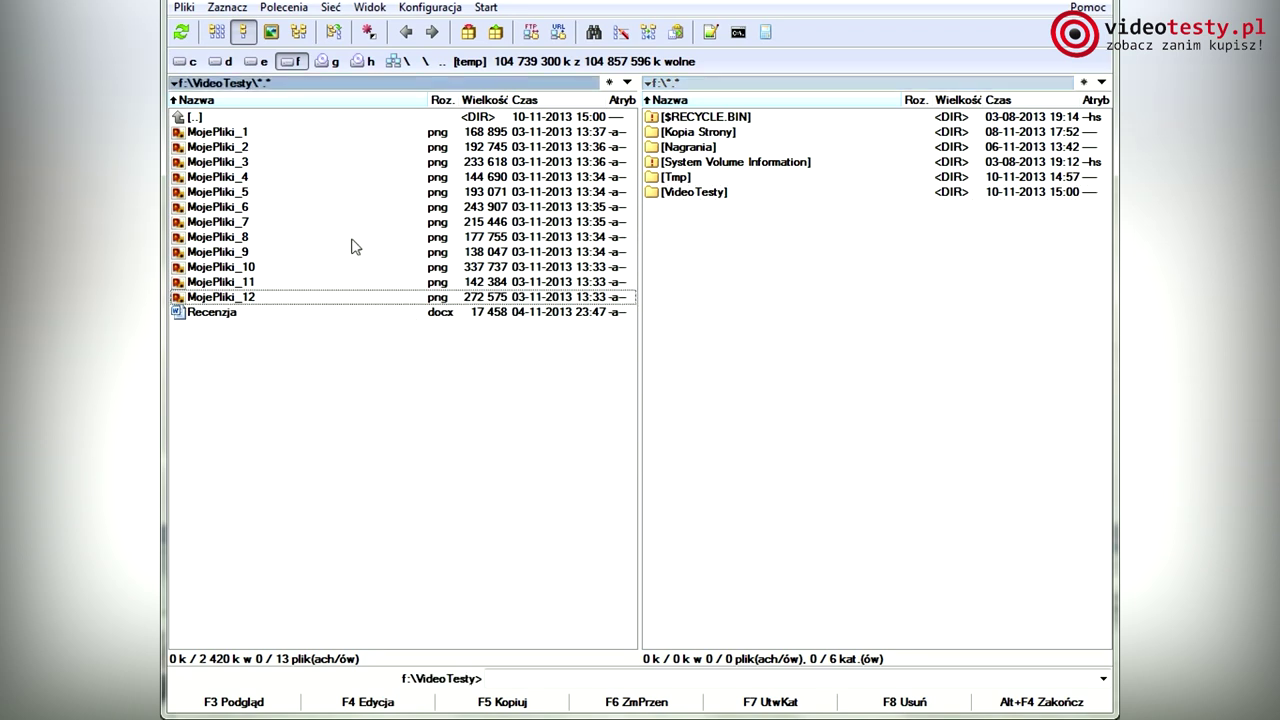
Create a new text file named videotesty.txt in the f:\Tmp folder and open it for editing
{"action": "double_click", "coordinate": [684, 179]}
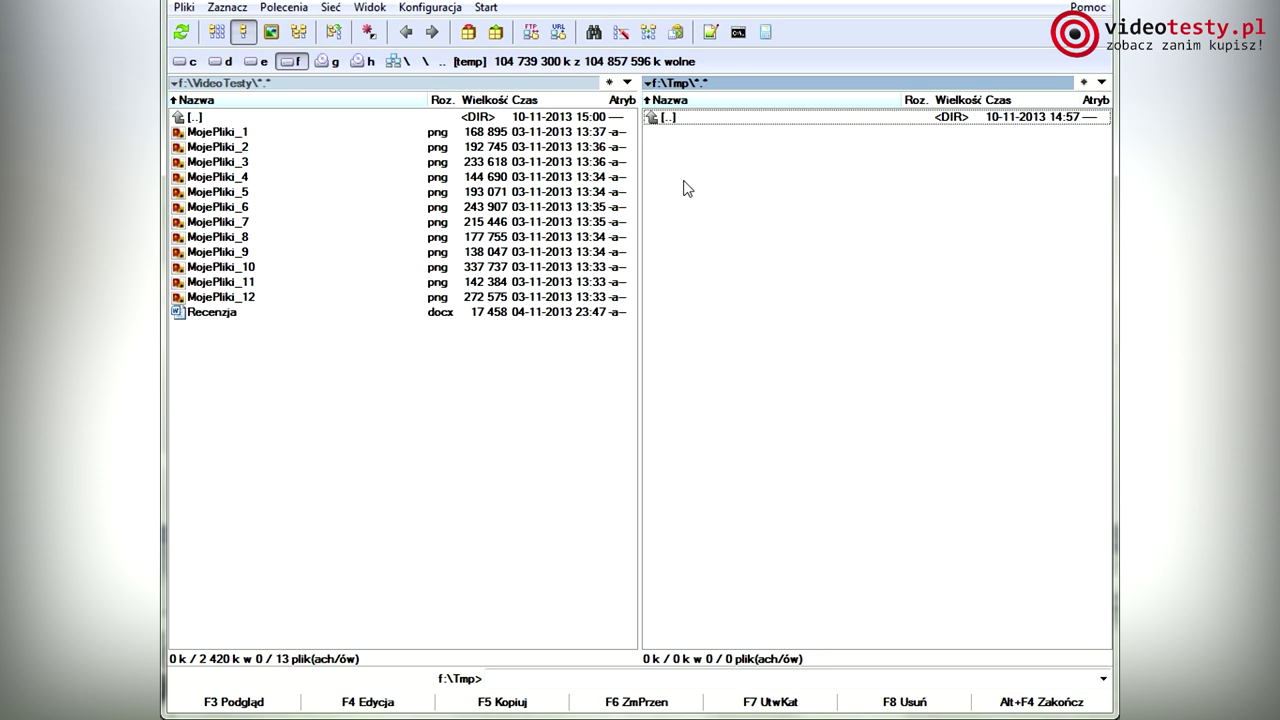
{"action": "key", "text": "shift+F4"}
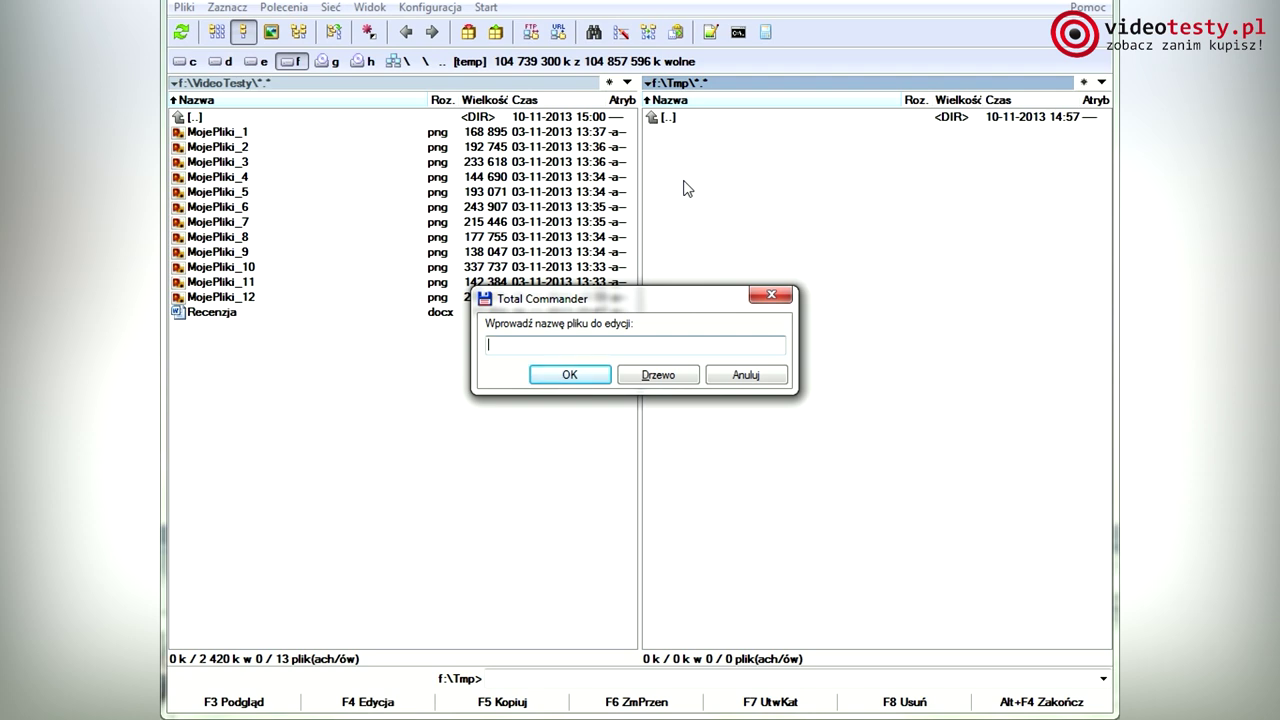
{"action": "type", "text": "videotesty.txt"}
{"action": "key", "text": "Return"}
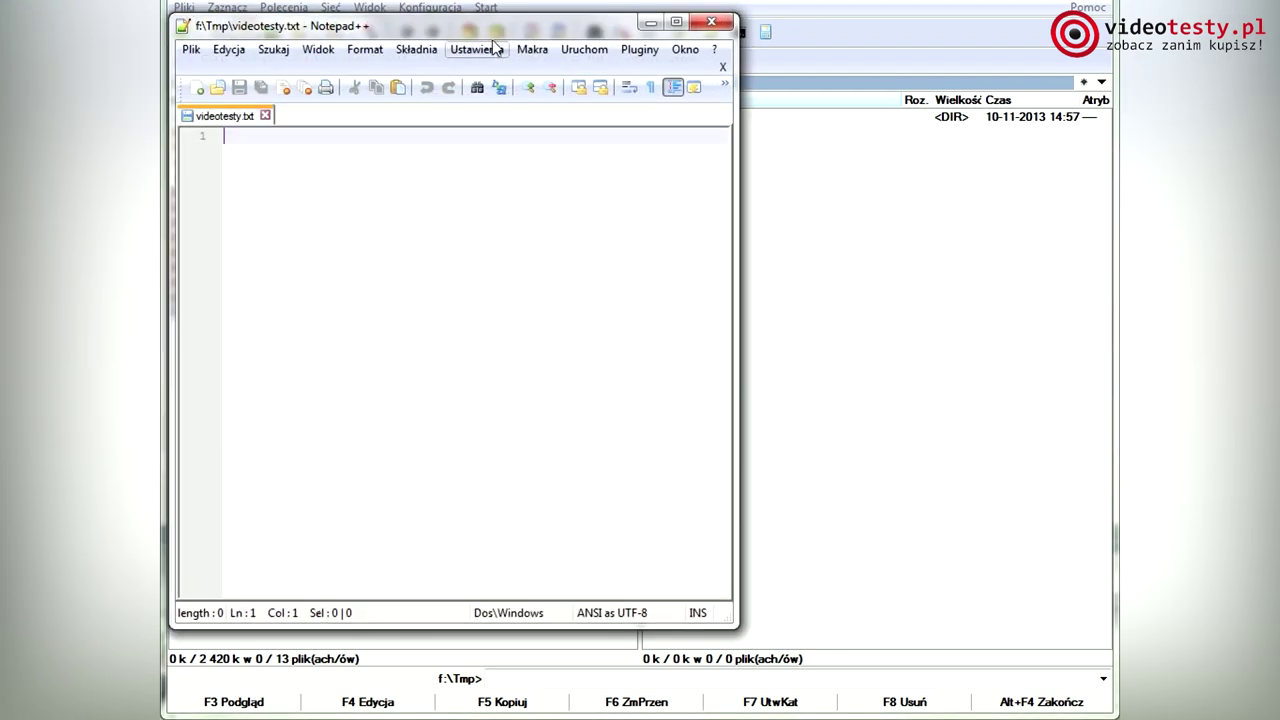
Write "Tekst bardzo przypadkowy." in videotesty.txt, save the file and close the editor
{"action": "left_click_drag", "start_coordinate": [498, 34], "coordinate": [526, 28]}
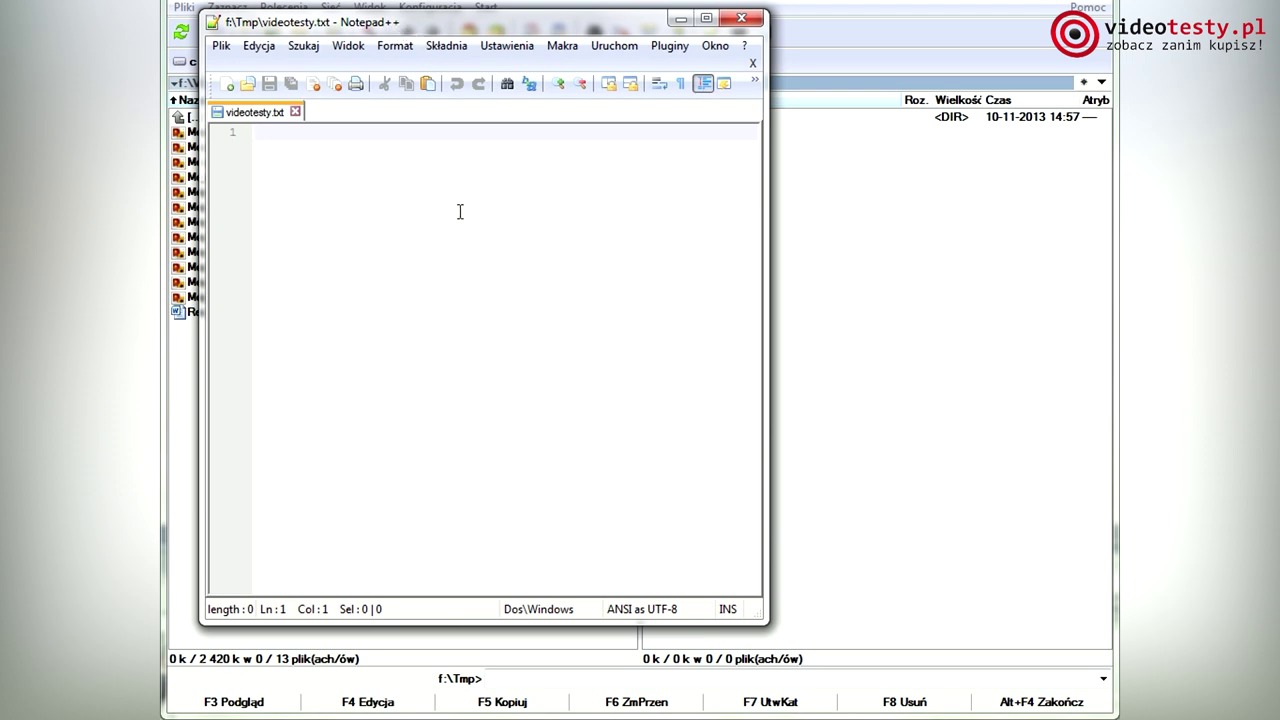
{"action": "type", "text": "Teks"}
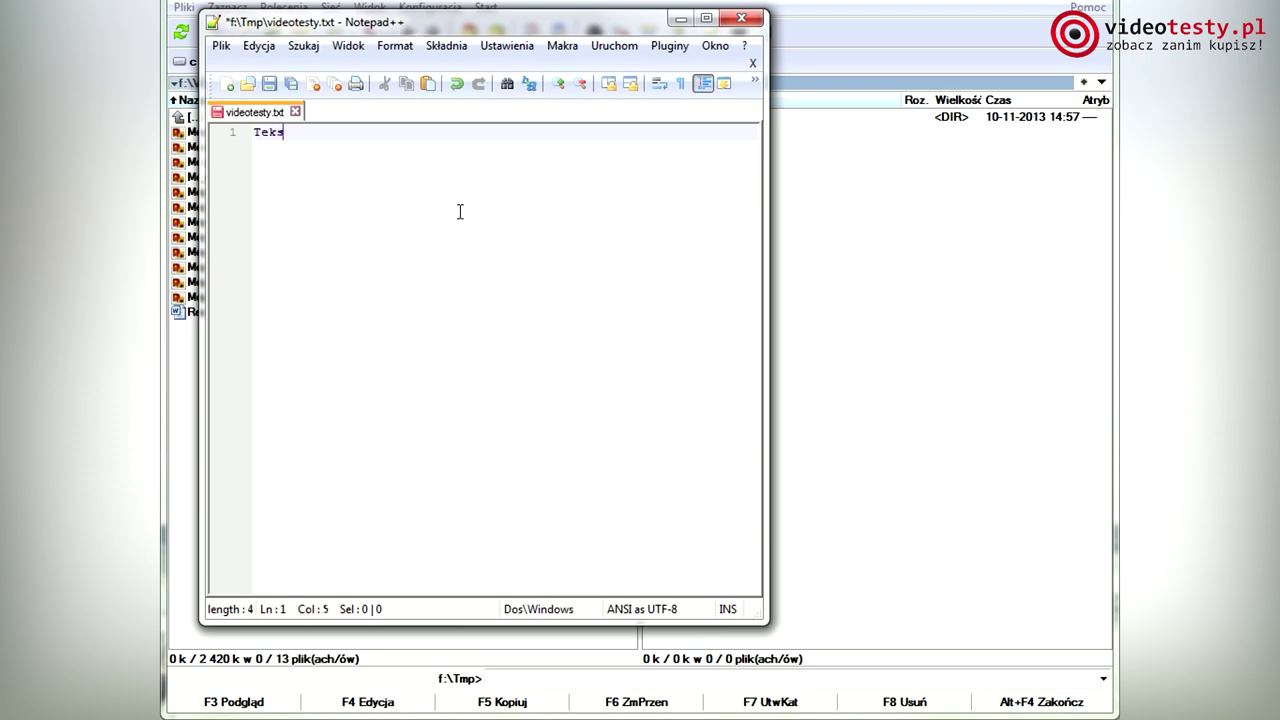
{"action": "type", "text": "t bardzo przy"}
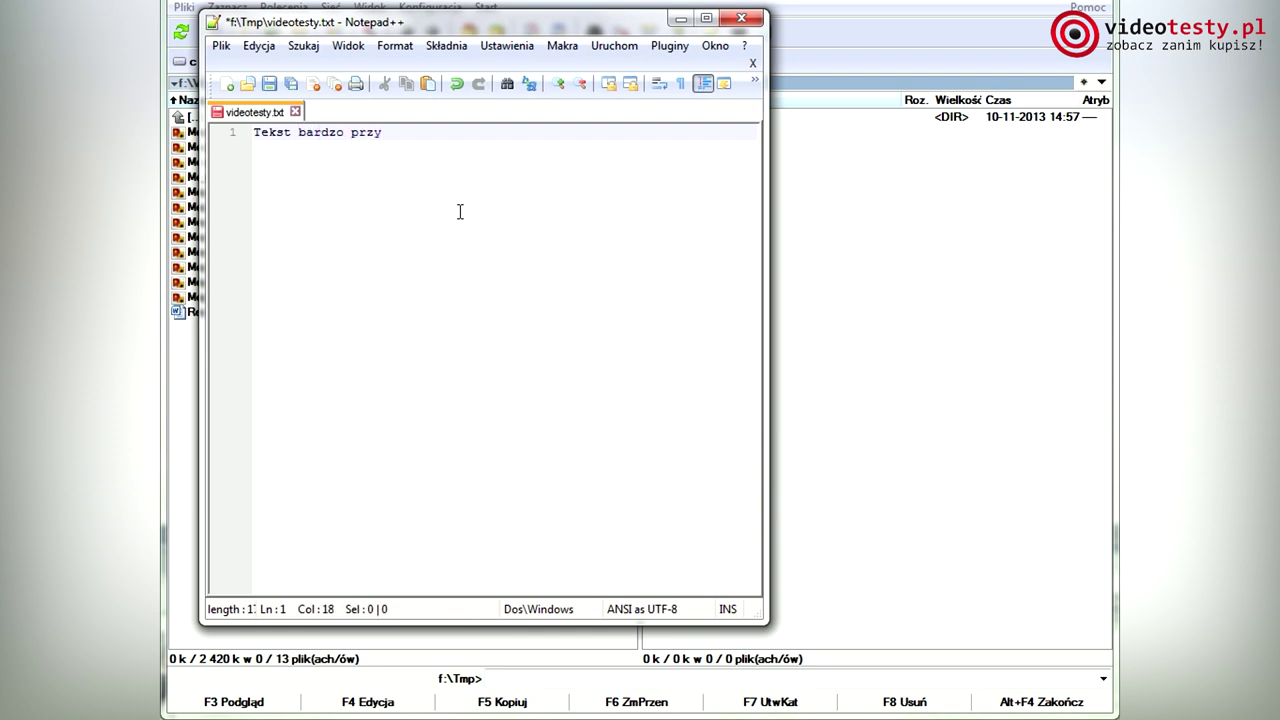
{"action": "type", "text": "padkowy."}
{"action": "key", "text": "ctrl+s"}
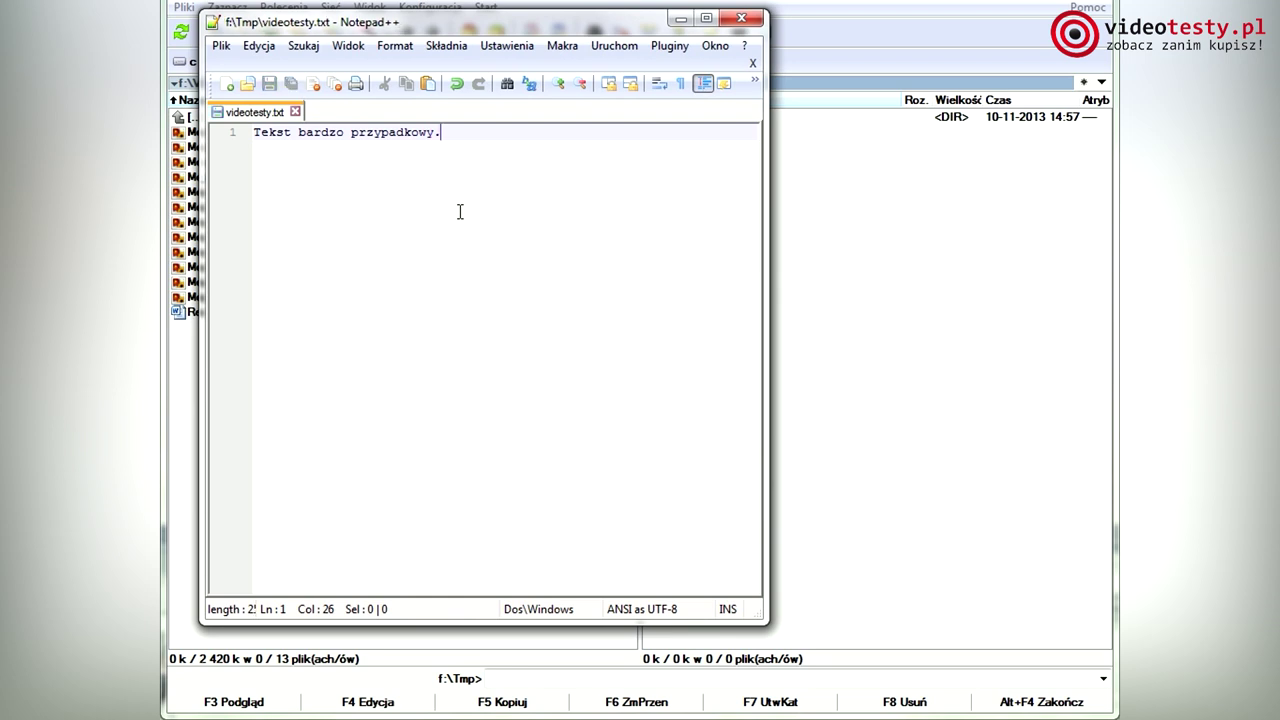
{"action": "left_click", "coordinate": [744, 20]}
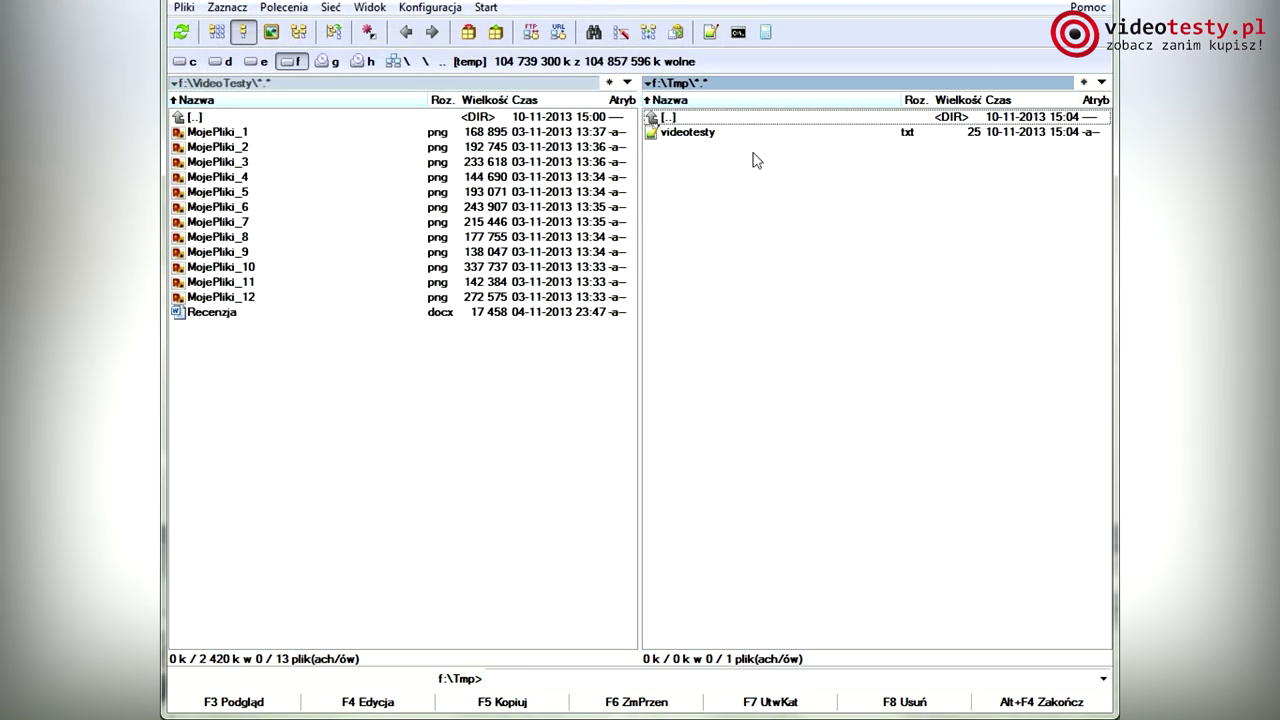
Reopen videotesty.txt from f:\Tmp in the text editor to check its content, and close it
{"action": "double_click", "coordinate": [700, 133]}
{"action": "left_click", "coordinate": [737, 33]}
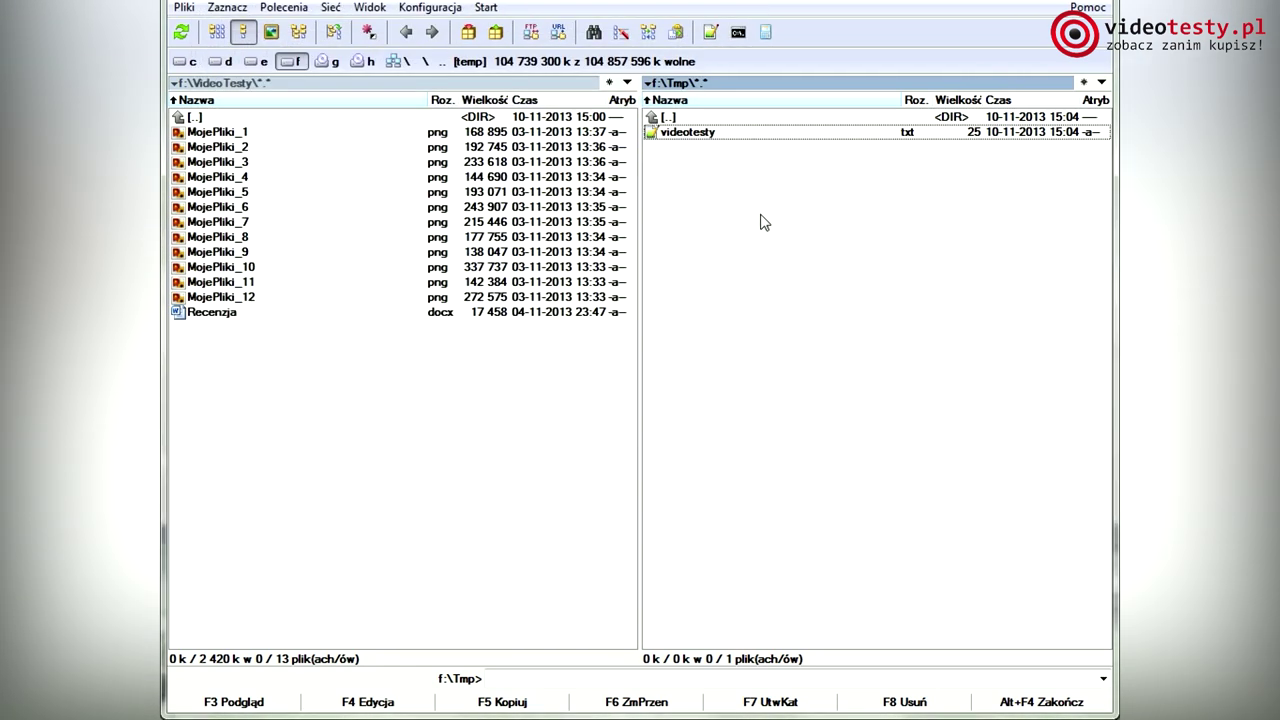
{"action": "key", "text": "F4"}
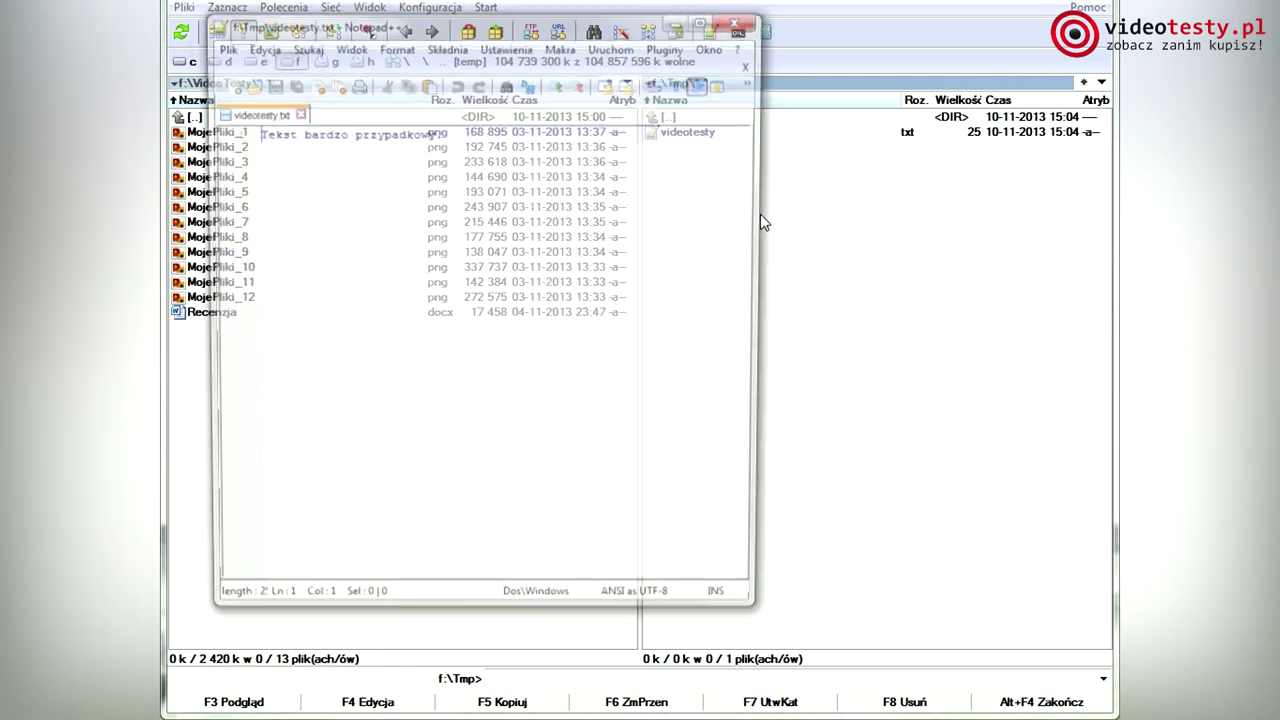
{"action": "left_click", "coordinate": [741, 20]}
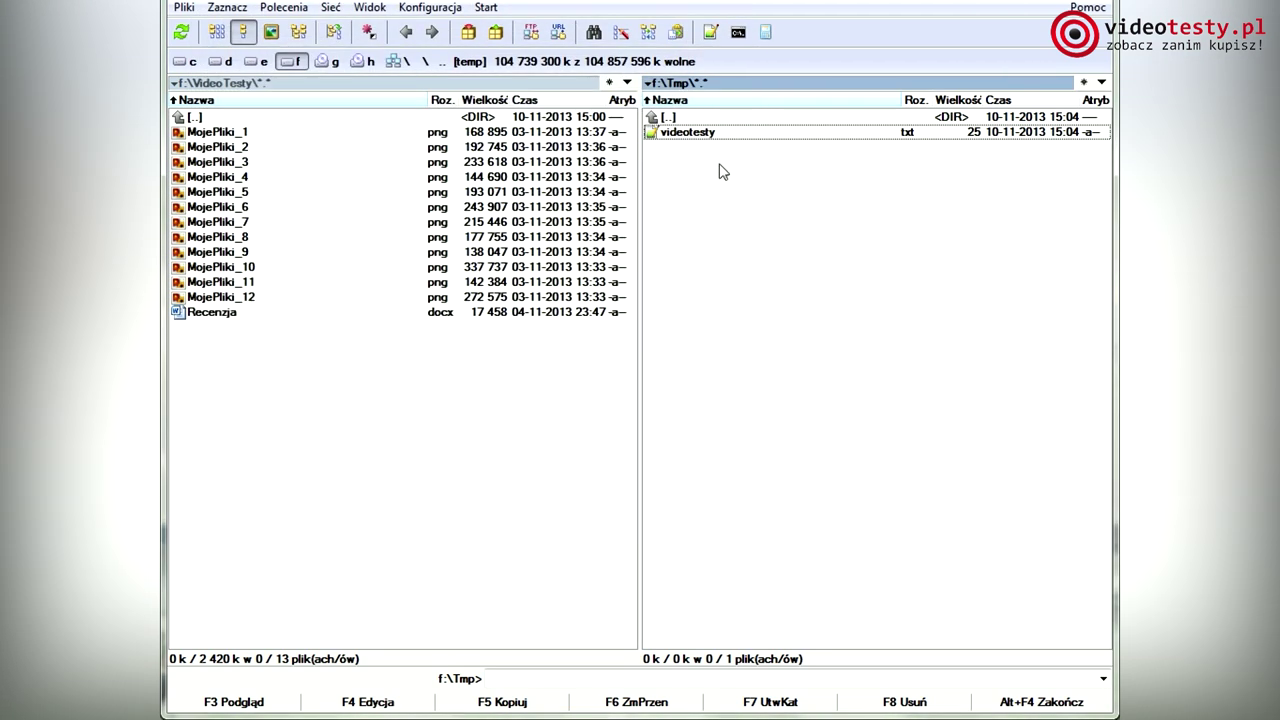
Open MojePliki_3.png from VideoTesty in the text editor, look through its raw content, and close it
{"action": "left_click", "coordinate": [447, 197]}
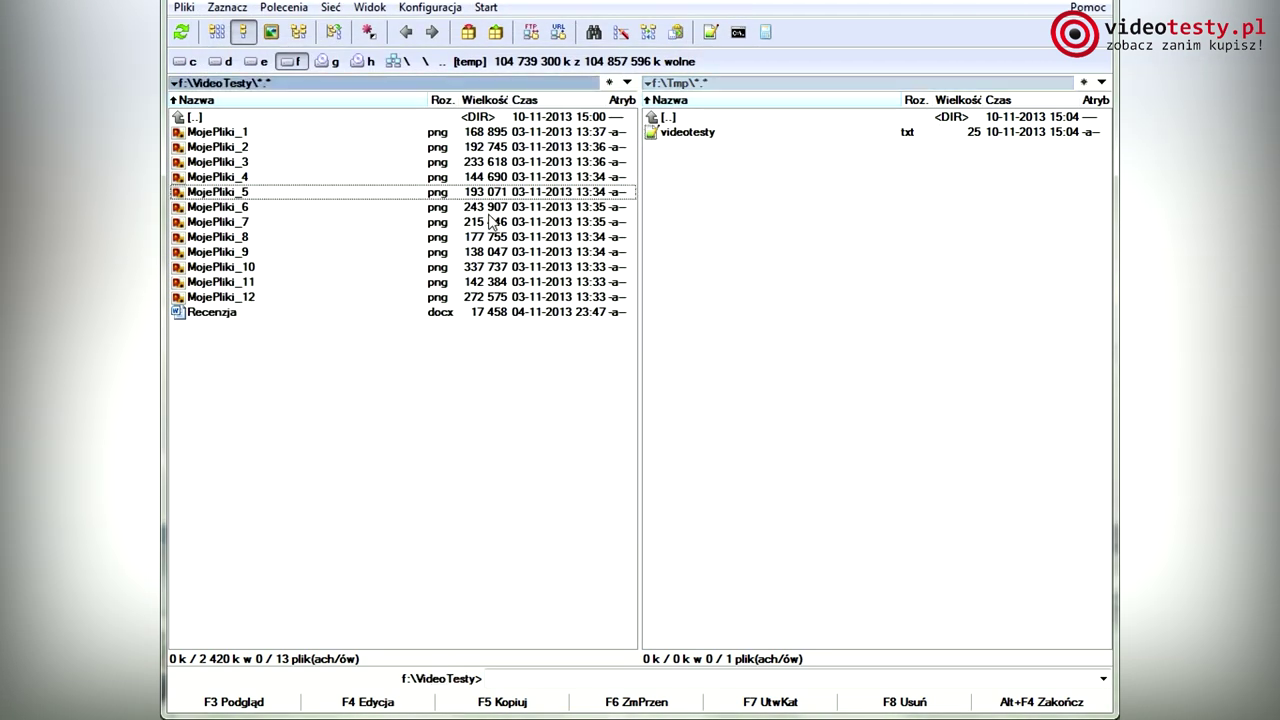
{"action": "left_click", "coordinate": [415, 165]}
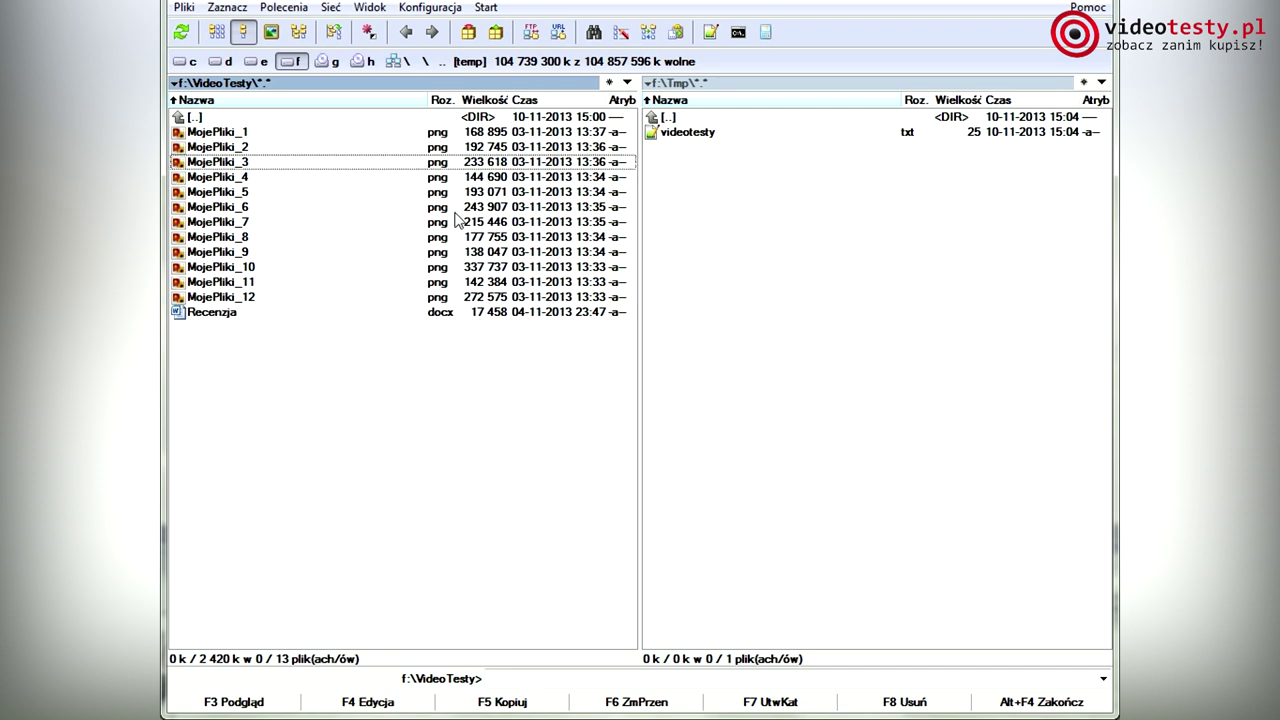
{"action": "key", "text": "F4"}
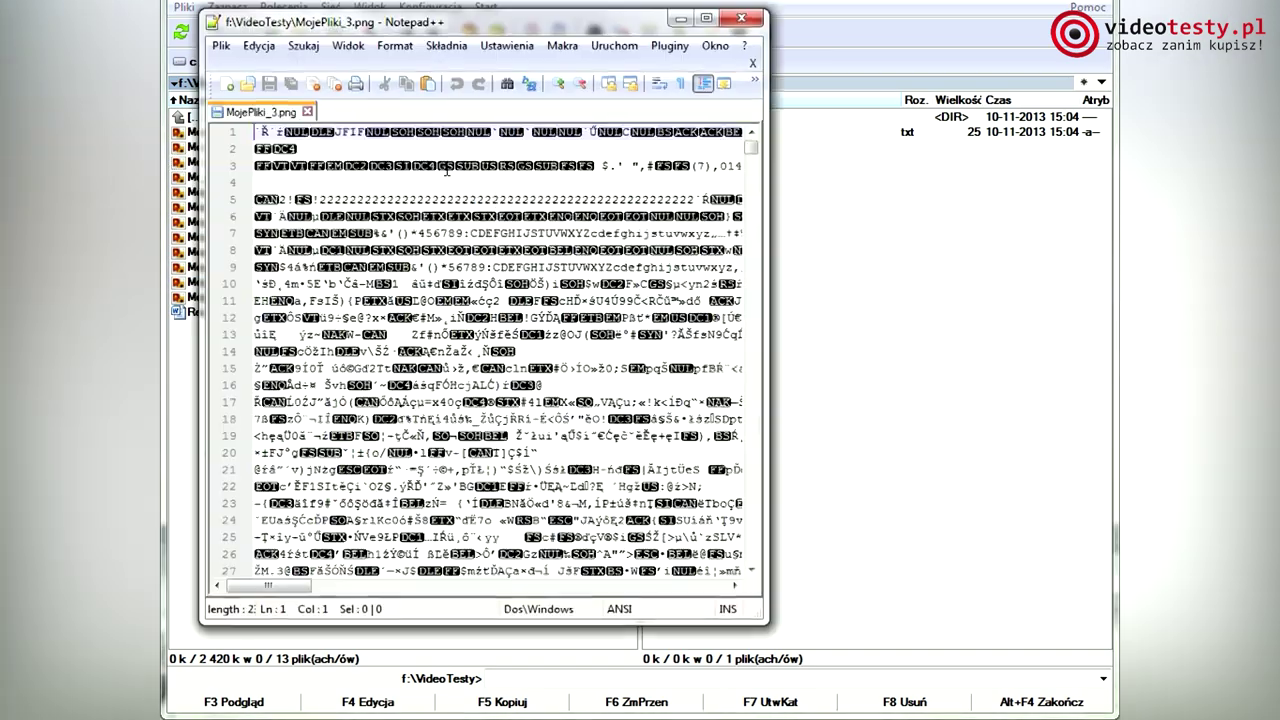
{"action": "mouse_move", "coordinate": [313, 586]}
{"action": "left_mouse_down"}
{"action": "mouse_move", "coordinate": [660, 586]}
{"action": "mouse_move", "coordinate": [300, 586]}
{"action": "left_mouse_up"}
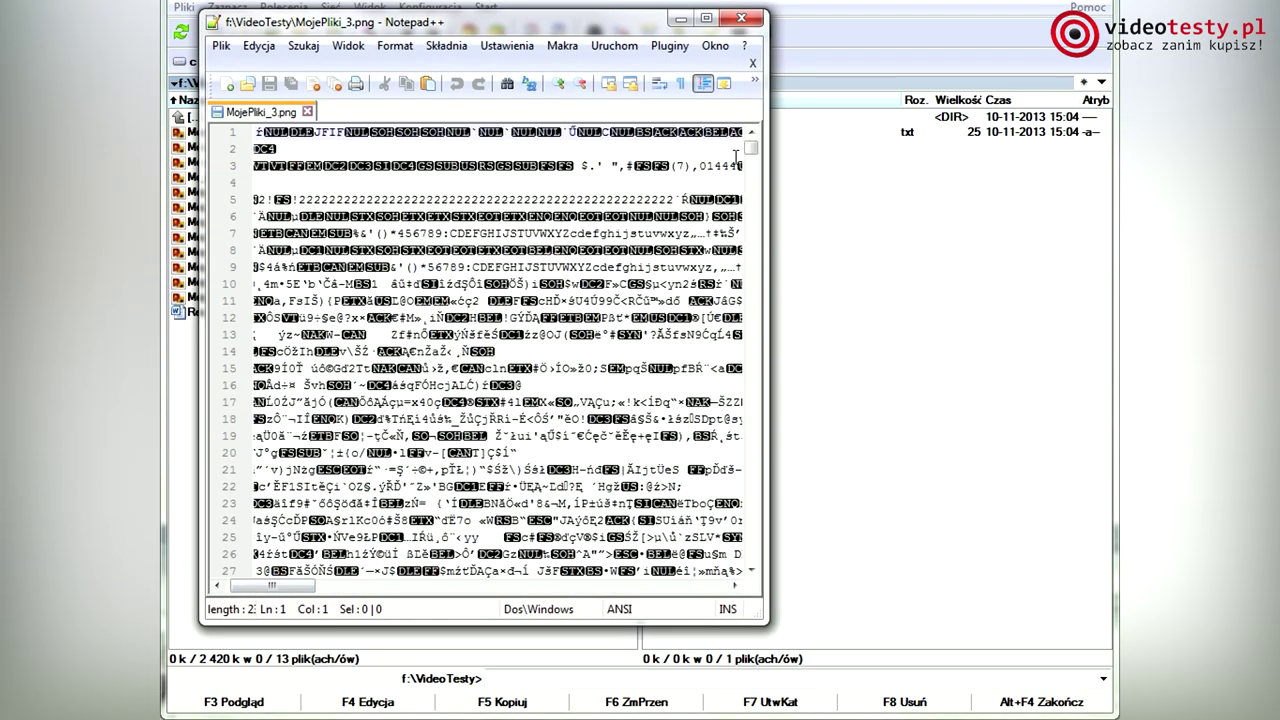
{"action": "left_click_drag", "start_coordinate": [750, 148], "coordinate": [750, 513]}
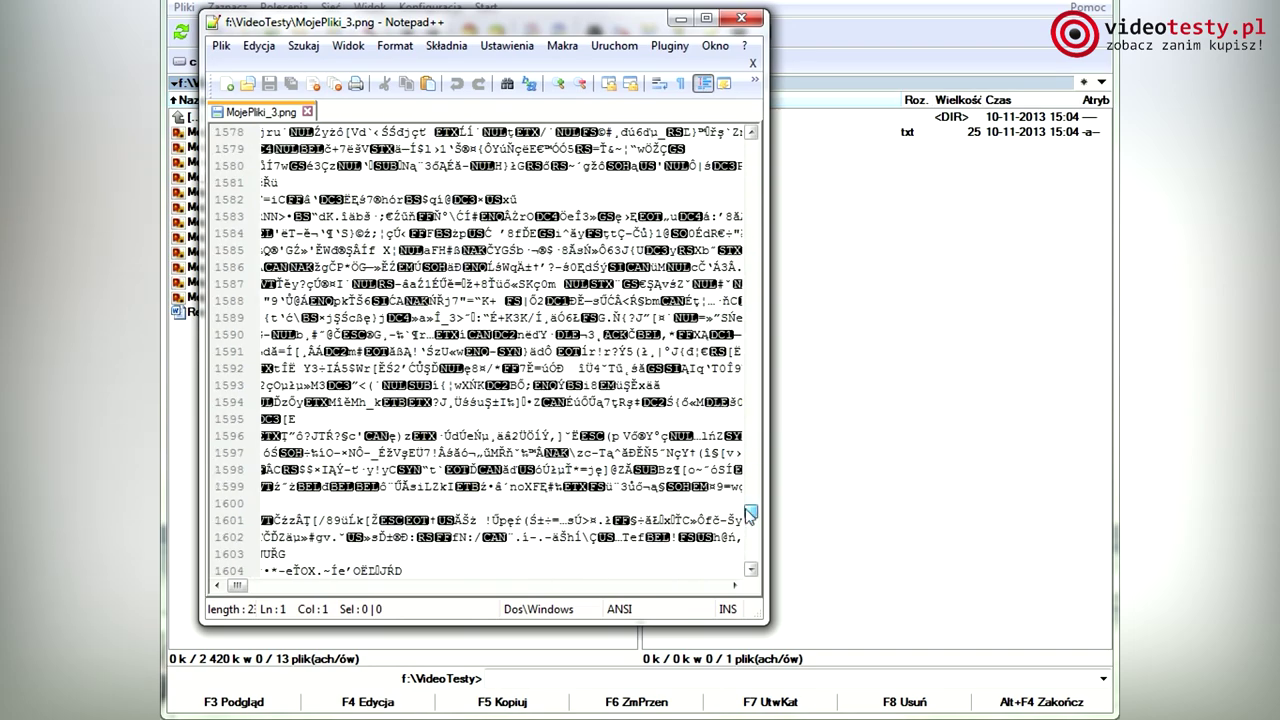
{"action": "left_click", "coordinate": [741, 18]}
Open Recenzja.docx from VideoTesty in the text editor to view its raw content, close it and unmark the file
{"action": "left_click", "coordinate": [243, 314]}
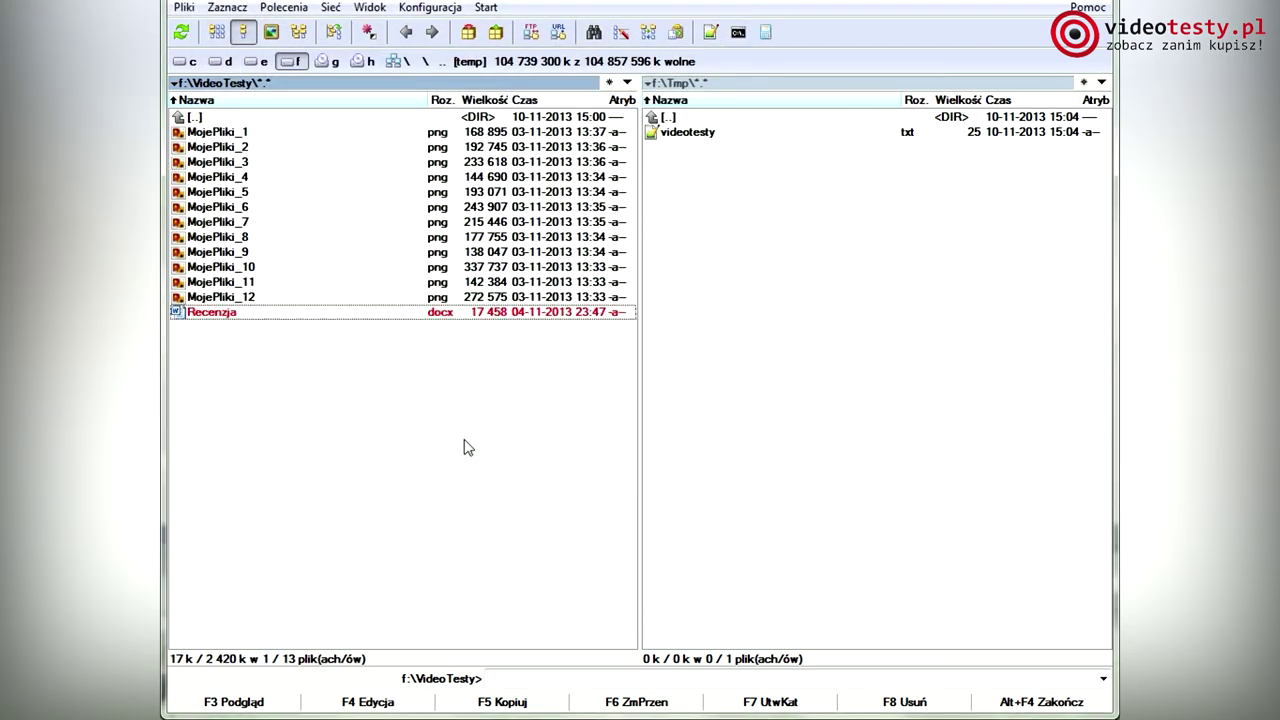
{"action": "key", "text": "F4"}
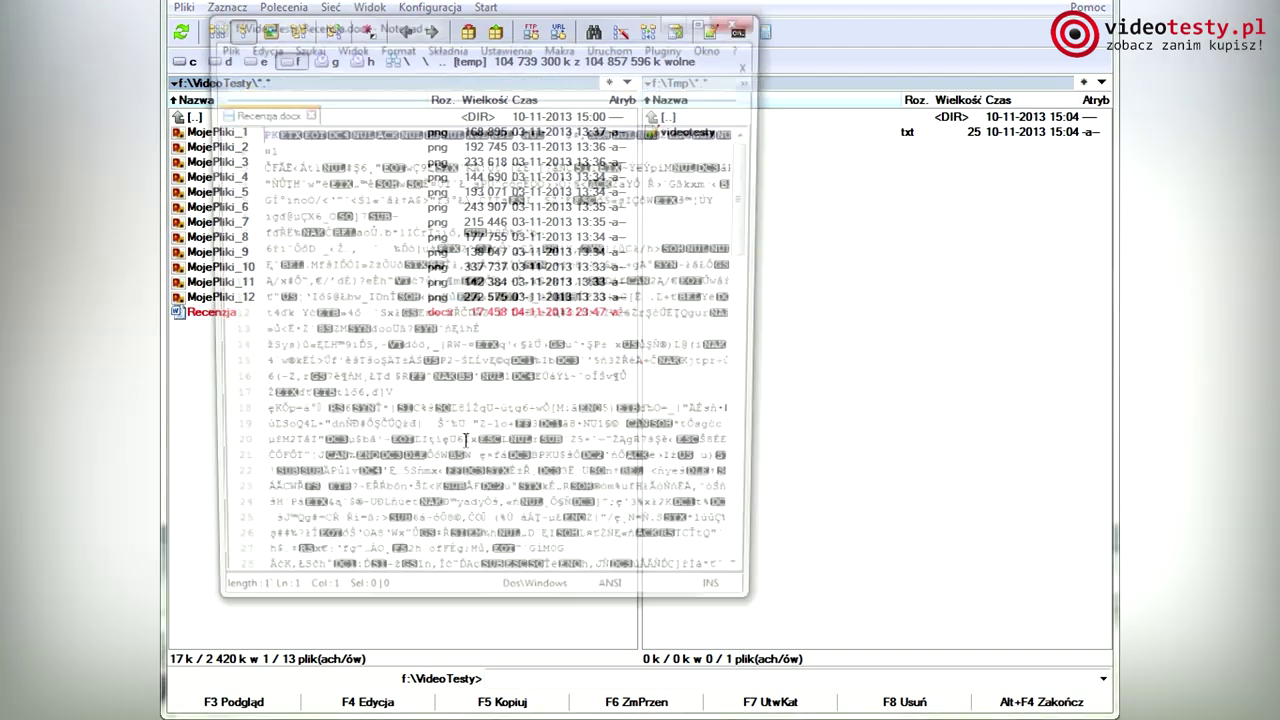
{"action": "left_click_drag", "start_coordinate": [752, 170], "coordinate": [770, 530]}
{"action": "key", "text": "alt+F4"}
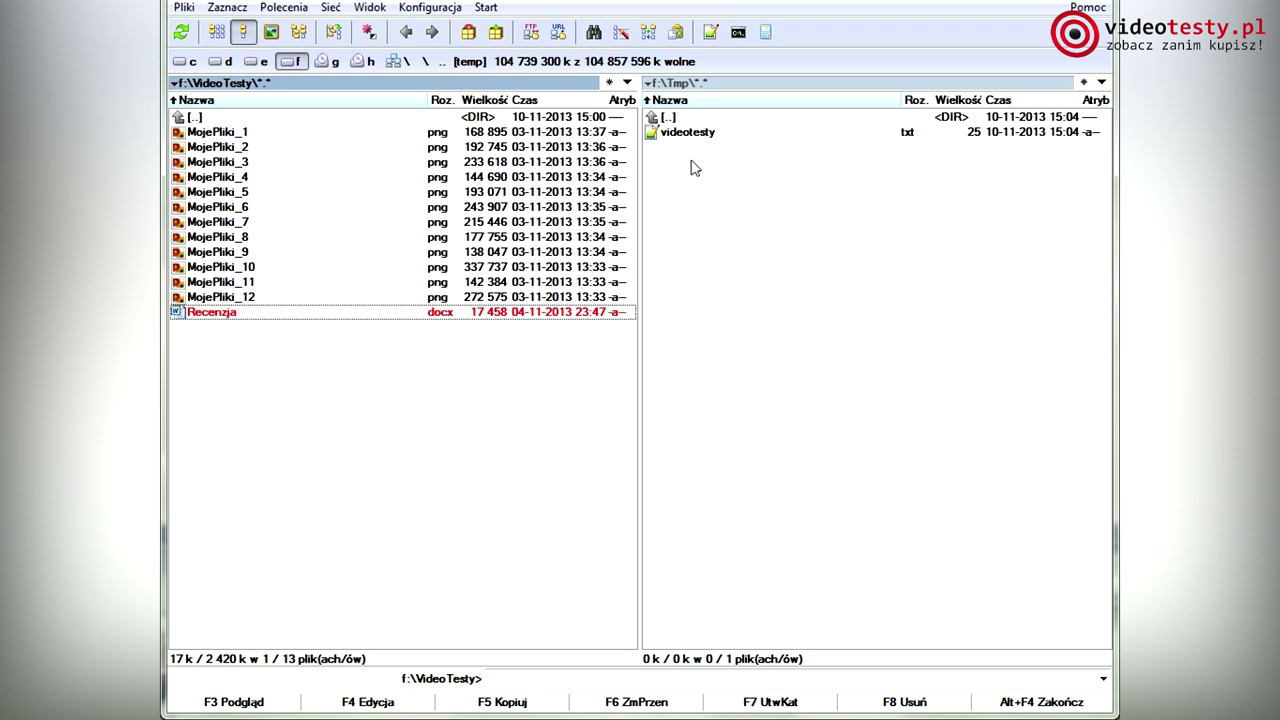
{"action": "left_click", "coordinate": [507, 316]}
{"action": "key", "text": "Home"}
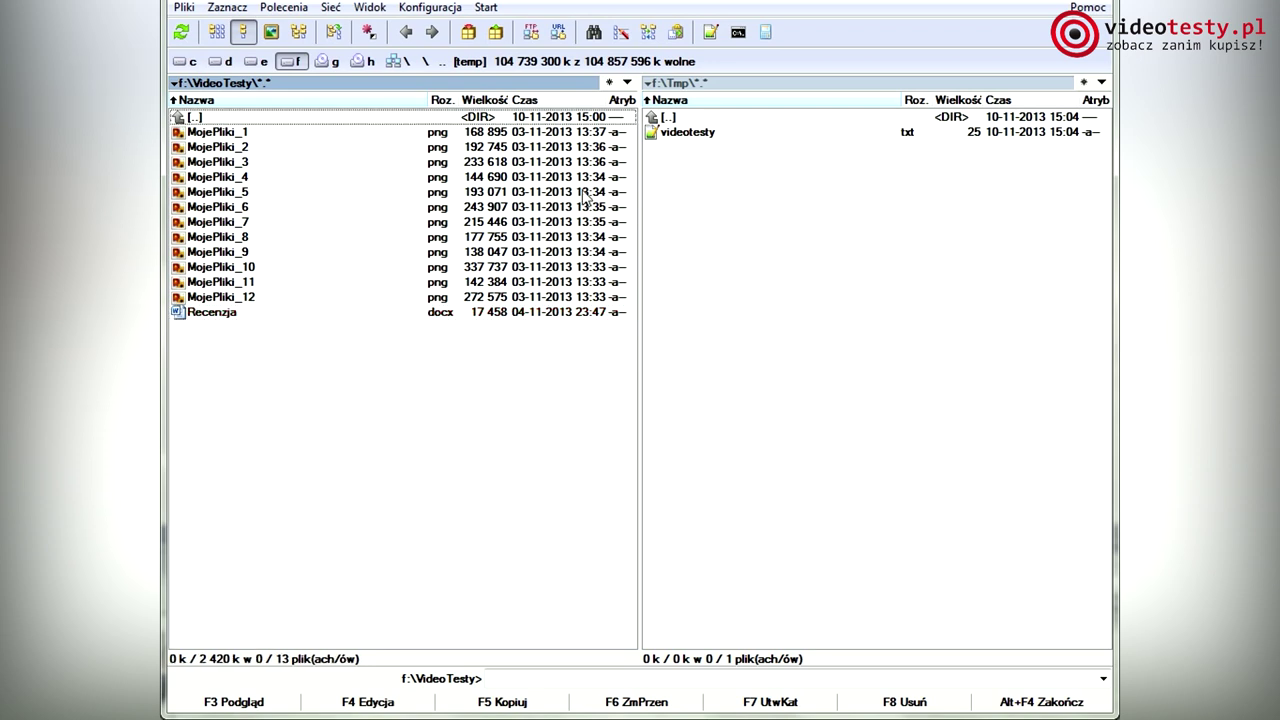